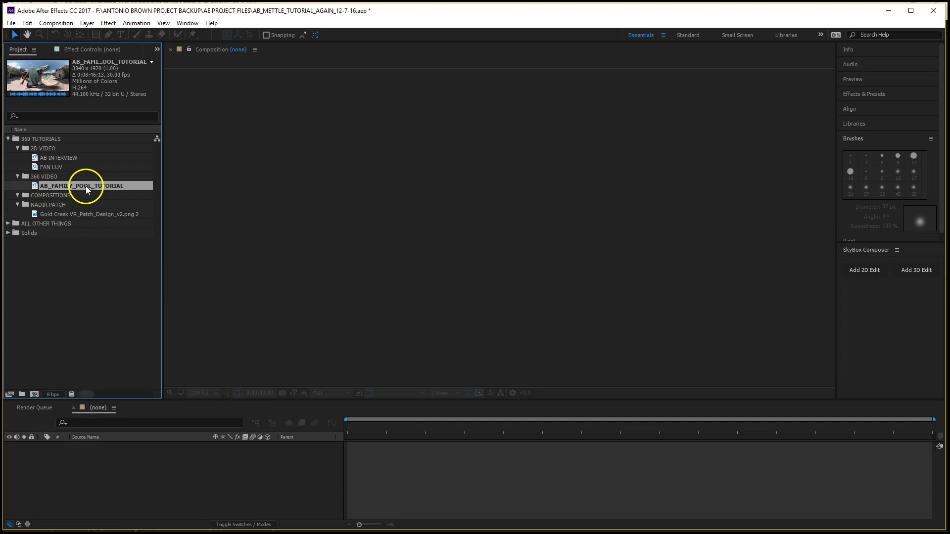
# Step: Create composition AB_FAMILY_POOL_TUTORIAL 2 from the pool footage and start its work area at 0:03:15:00
pyautogui.moveTo(85, 186); pyautogui.dragTo(35, 394)
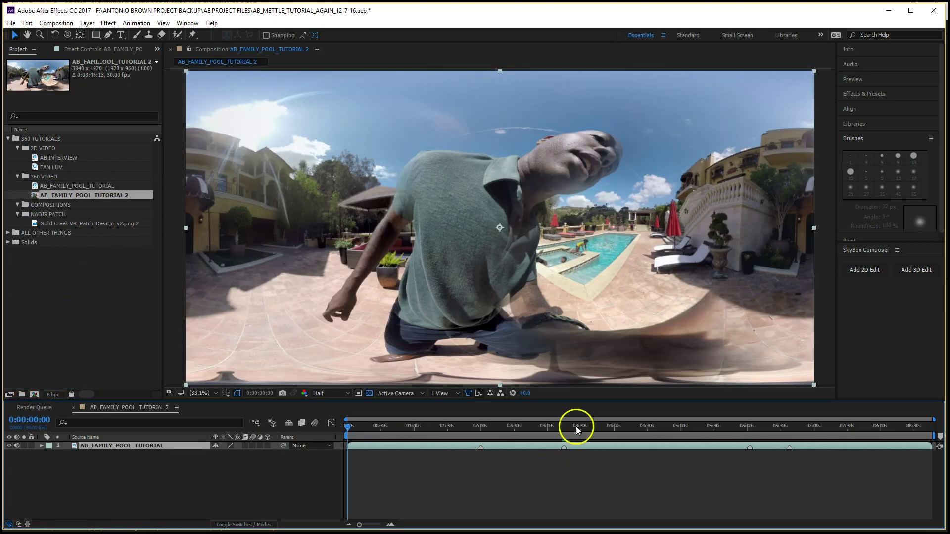
pyautogui.moveTo(562, 422); pyautogui.dragTo(565, 424)
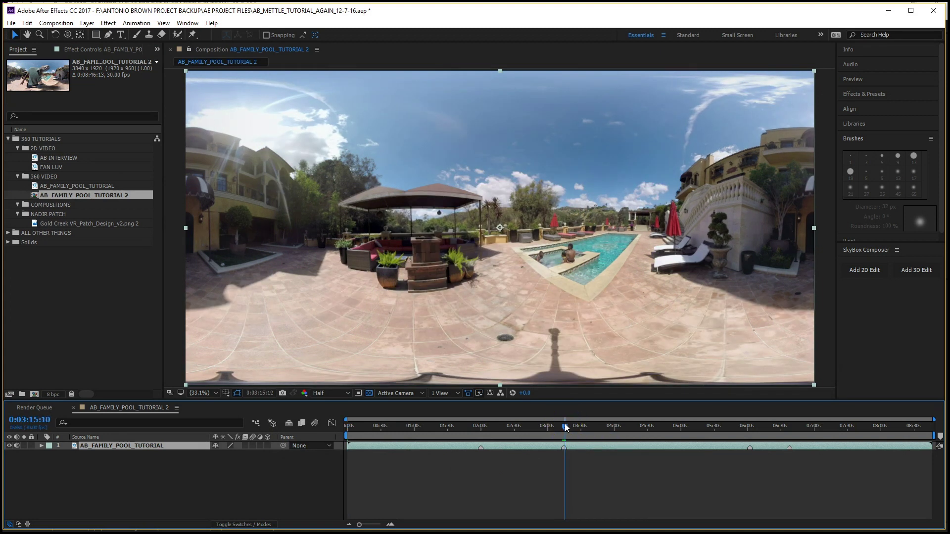
pyautogui.press('pageup')
pyautogui.press('pageup')
pyautogui.press('pageup')
pyautogui.moveTo(342, 434); pyautogui.dragTo(561, 444)
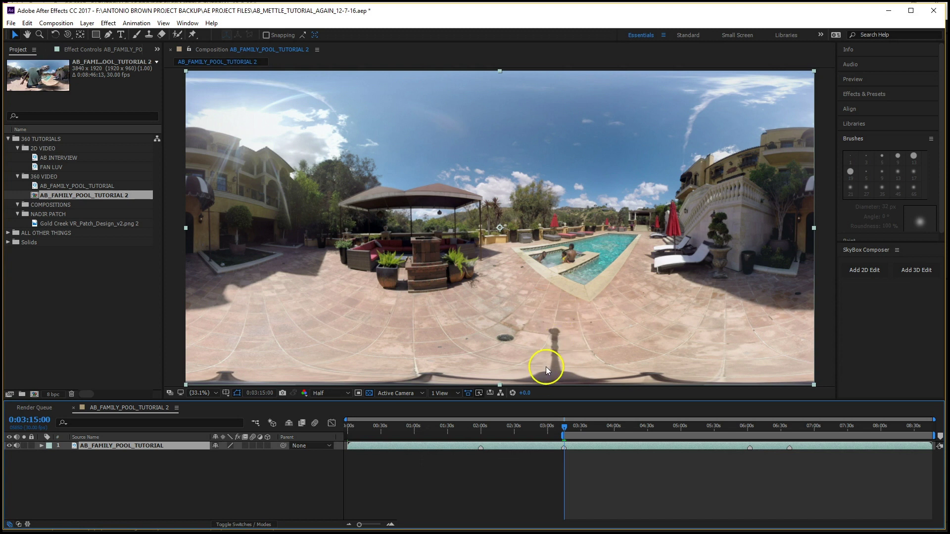
pyautogui.click(527, 339)
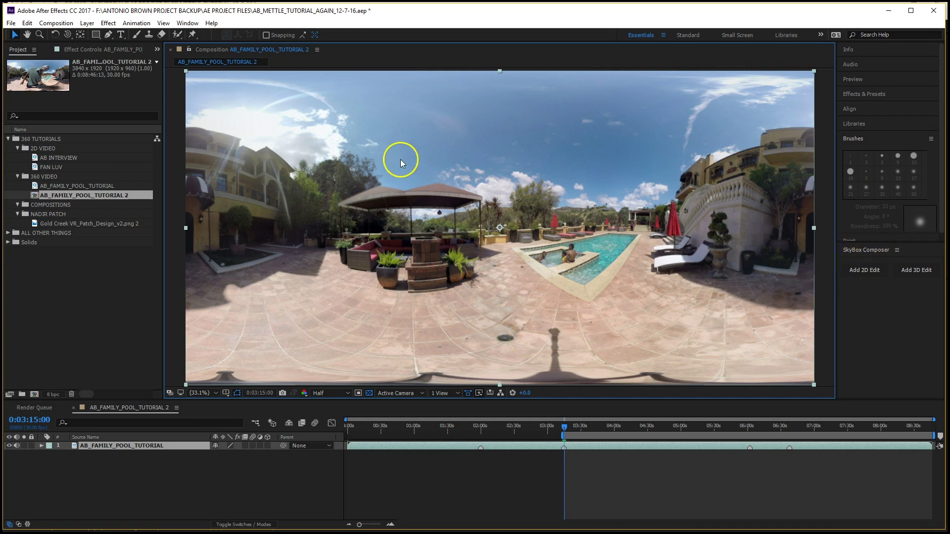
# Step: Add a SkyBox Composer 3D edit of the pool composition with a comp width of 3840
pyautogui.click(188, 23)
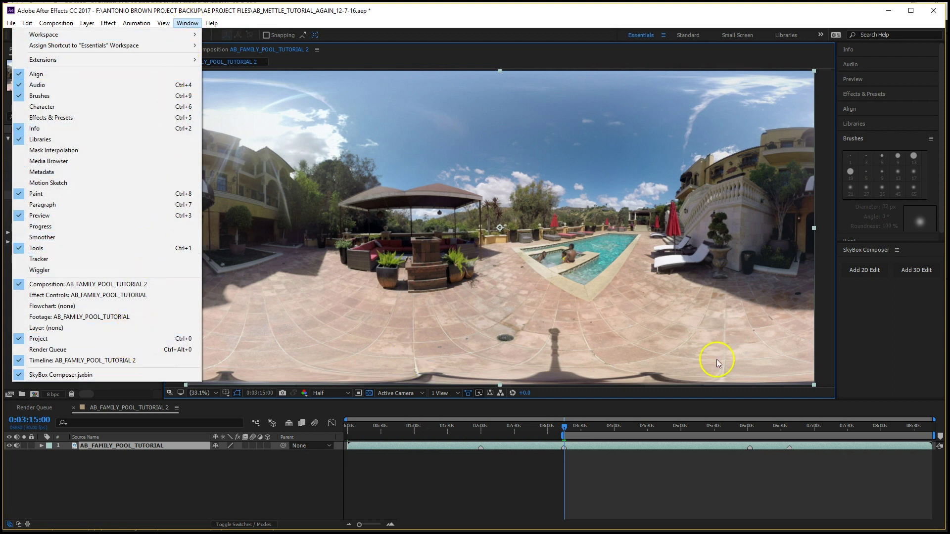
pyautogui.click(892, 361)
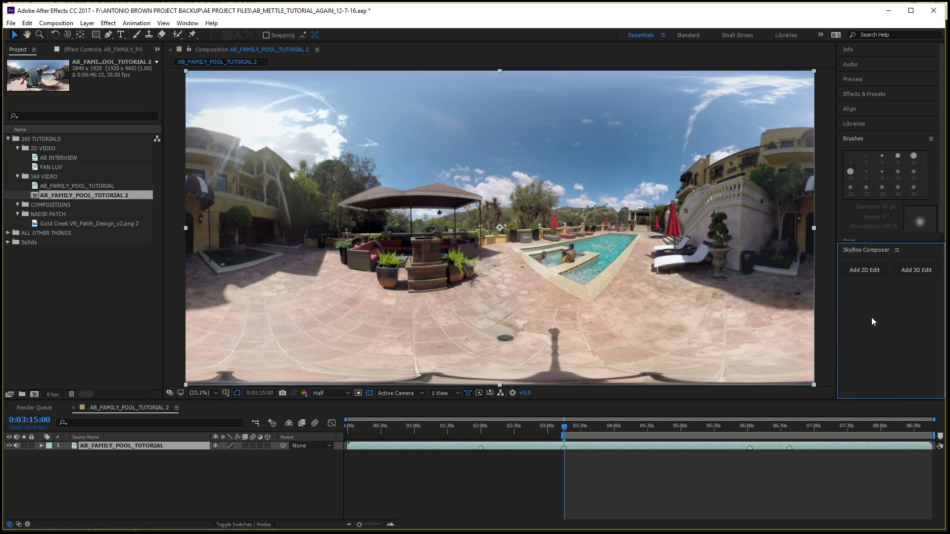
pyautogui.click(916, 272)
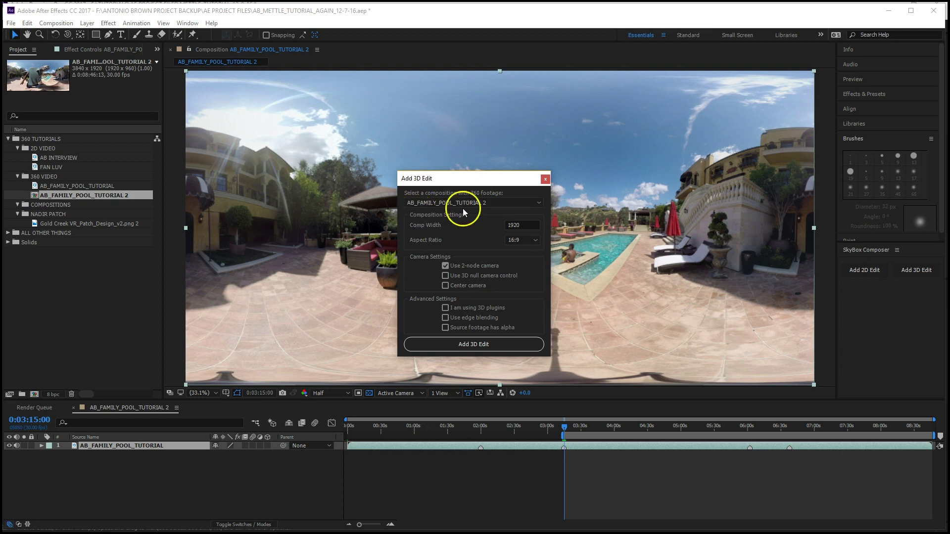
pyautogui.click(534, 224)
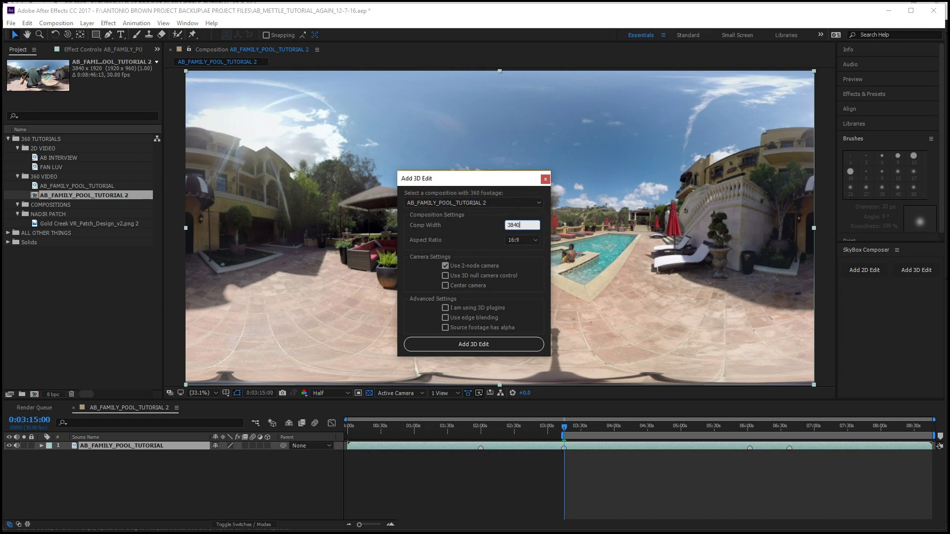
pyautogui.write('3840')
pyautogui.click(472, 346)
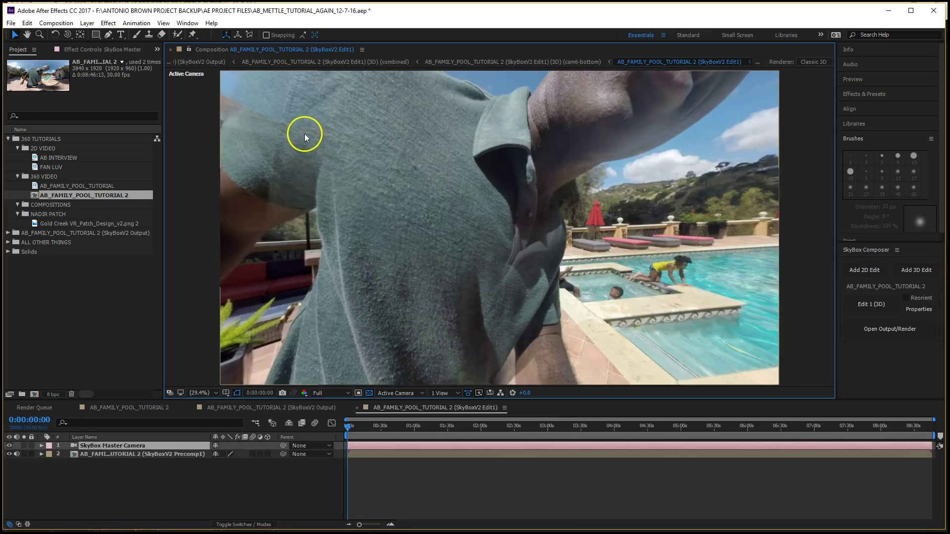
# Step: Start the work area at 0:03:15:00, orbit the camera toward the sky, and add the AB INTERVIEW clip
pyautogui.click(565, 425)
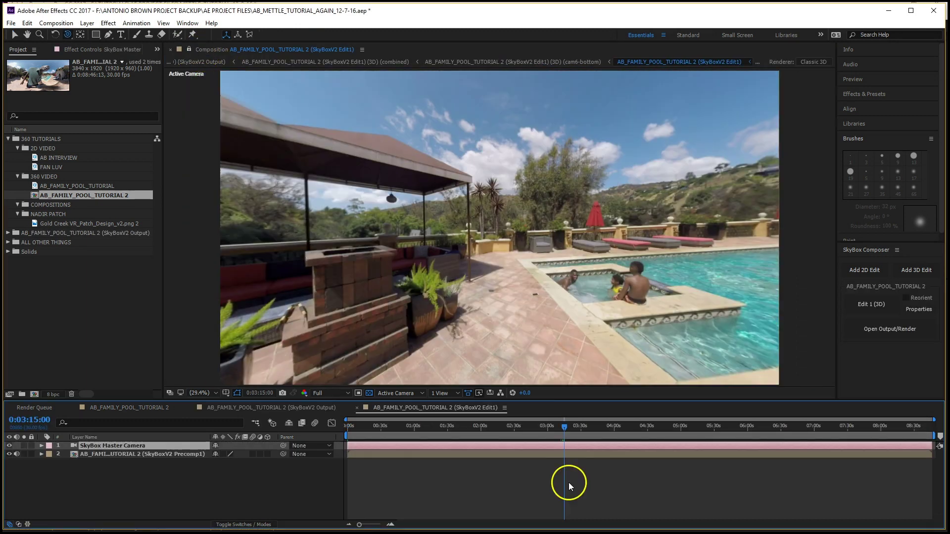
pyautogui.press('c')
pyautogui.moveTo(342, 436); pyautogui.dragTo(560, 445)
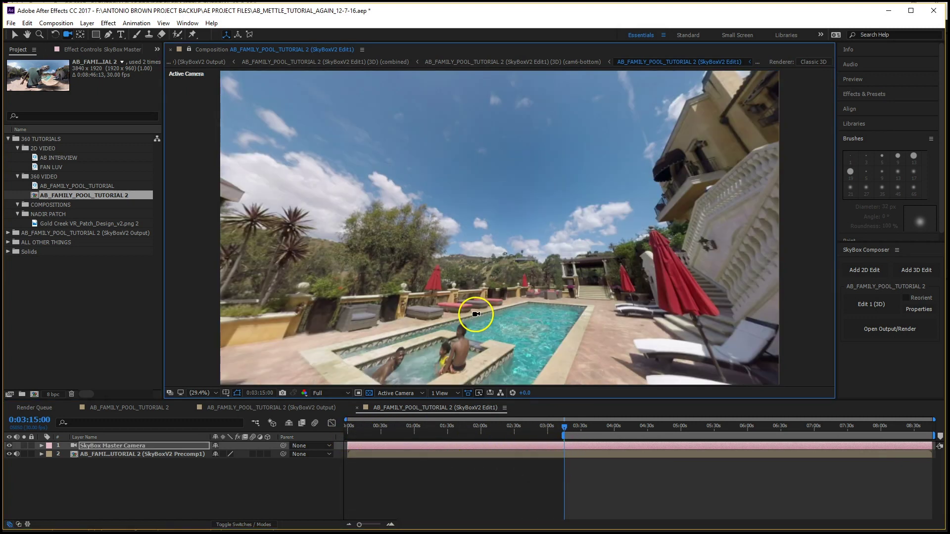
pyautogui.moveTo(435, 250); pyautogui.dragTo(615, 246)
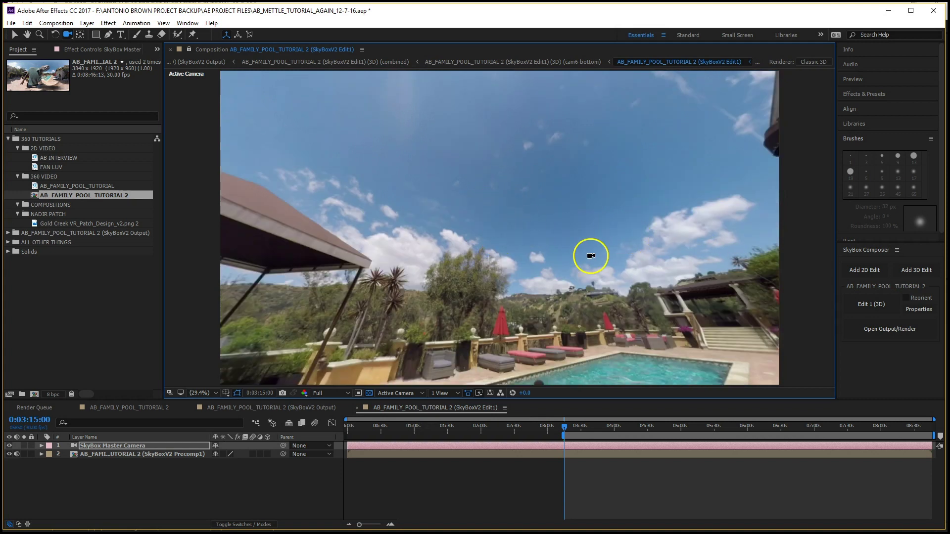
pyautogui.moveTo(64, 158); pyautogui.dragTo(515, 447)
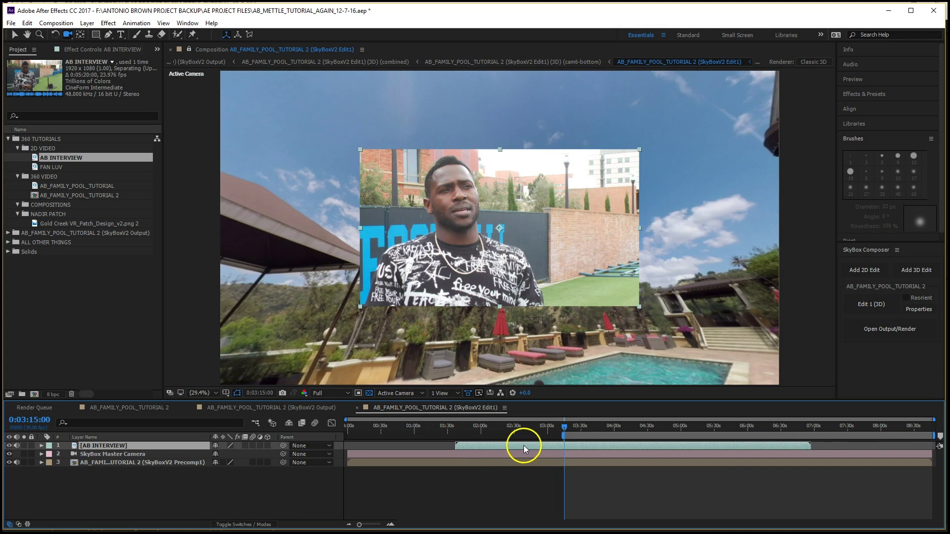
# Step: Orbit up to the sky and move the AB INTERVIEW layer right, up and farther back above the pool
pyautogui.moveTo(552, 351)
pyautogui.mouseDown()
pyautogui.moveTo(528, 333)
pyautogui.moveTo(563, 339)
pyautogui.moveTo(536, 356)
pyautogui.moveTo(562, 339)
pyautogui.moveTo(551, 328)
pyautogui.moveTo(539, 346)
pyautogui.moveTo(556, 346)
pyautogui.mouseUp()
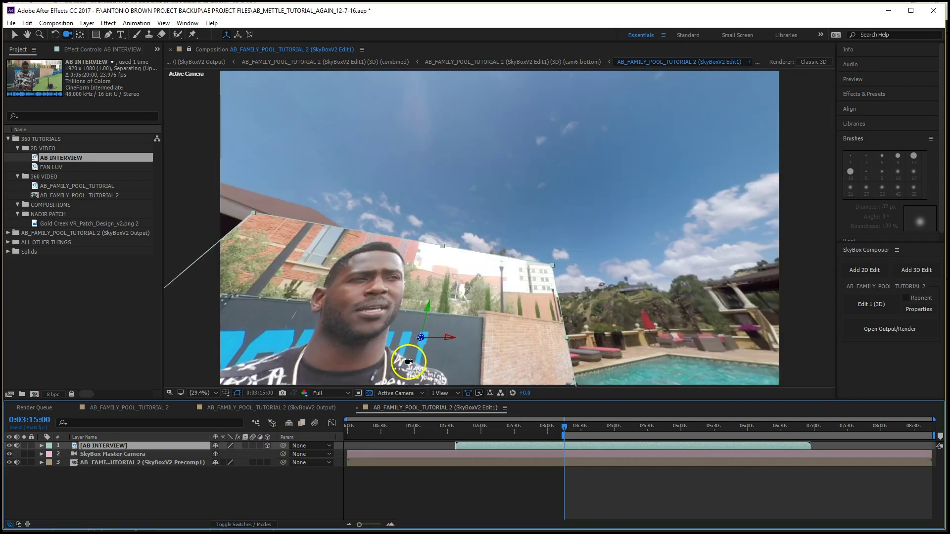
pyautogui.moveTo(410, 366); pyautogui.dragTo(415, 331)
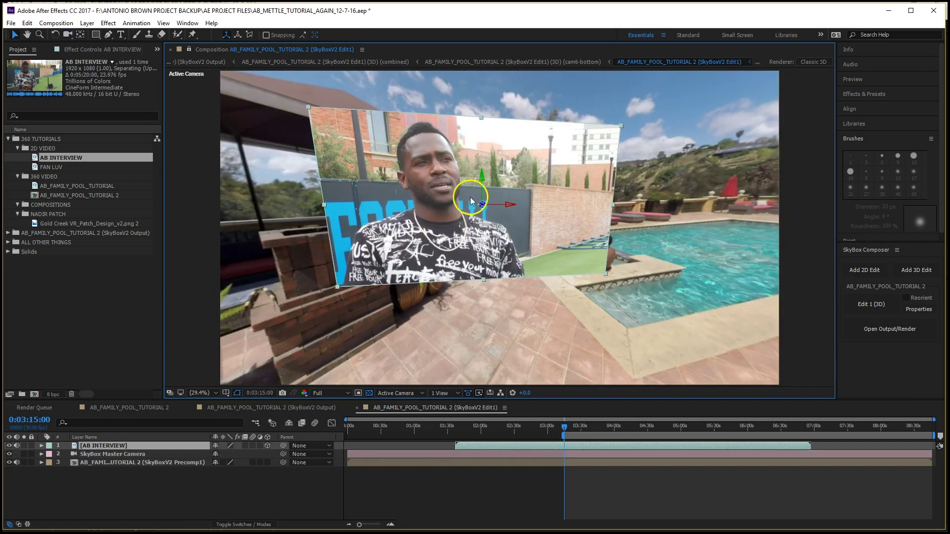
pyautogui.moveTo(480, 187); pyautogui.dragTo(525, 221)
pyautogui.press('v')
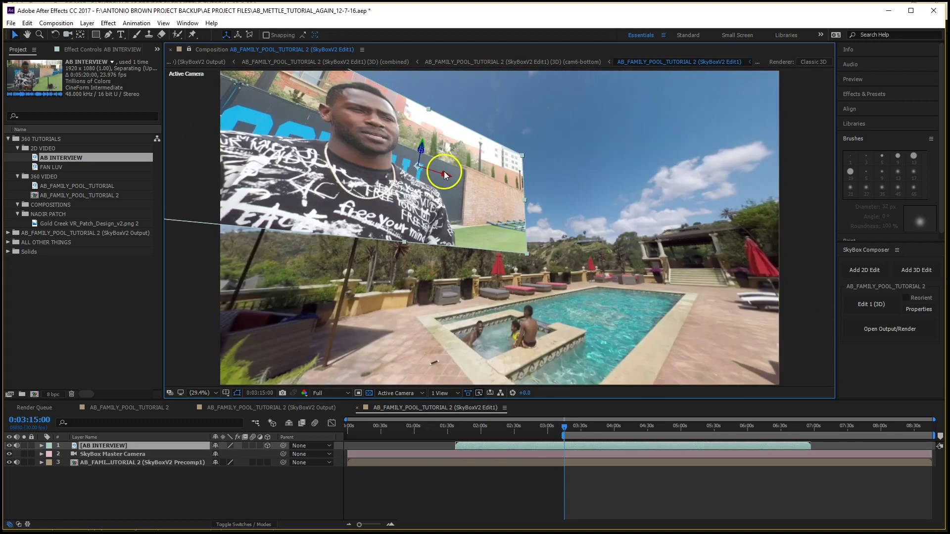
pyautogui.moveTo(444, 178); pyautogui.dragTo(545, 193)
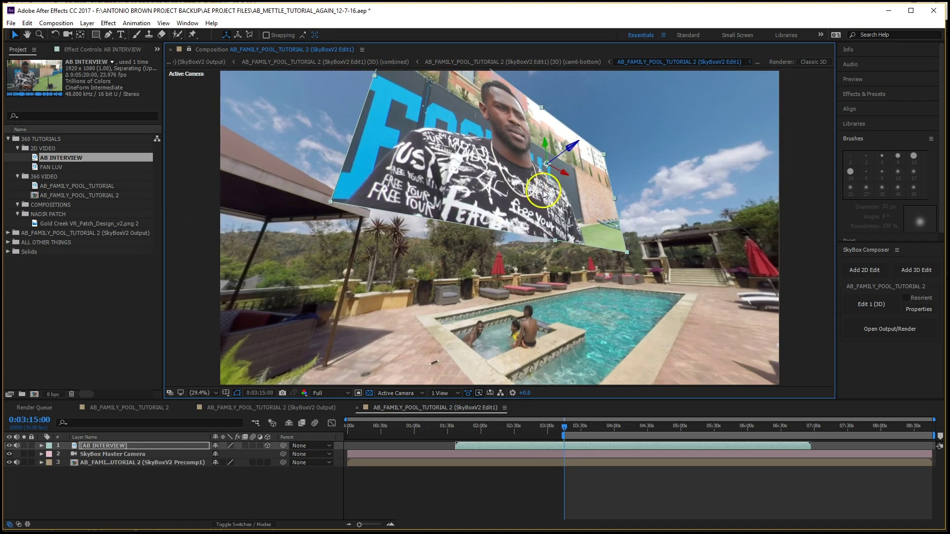
pyautogui.moveTo(570, 154); pyautogui.dragTo(473, 153)
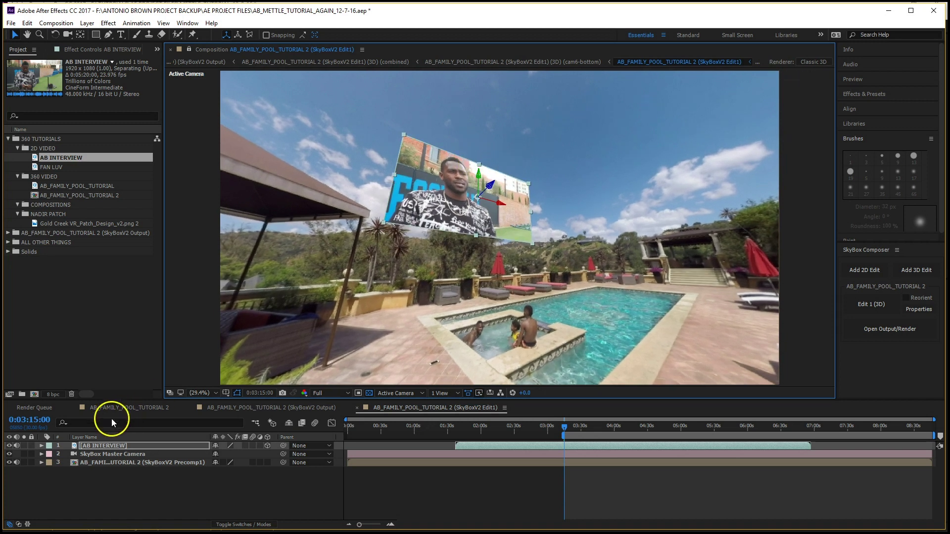
# Step: Turn the interview layer around its vertical axis in Transform, then raise it and slide it sideways
pyautogui.click(40, 447)
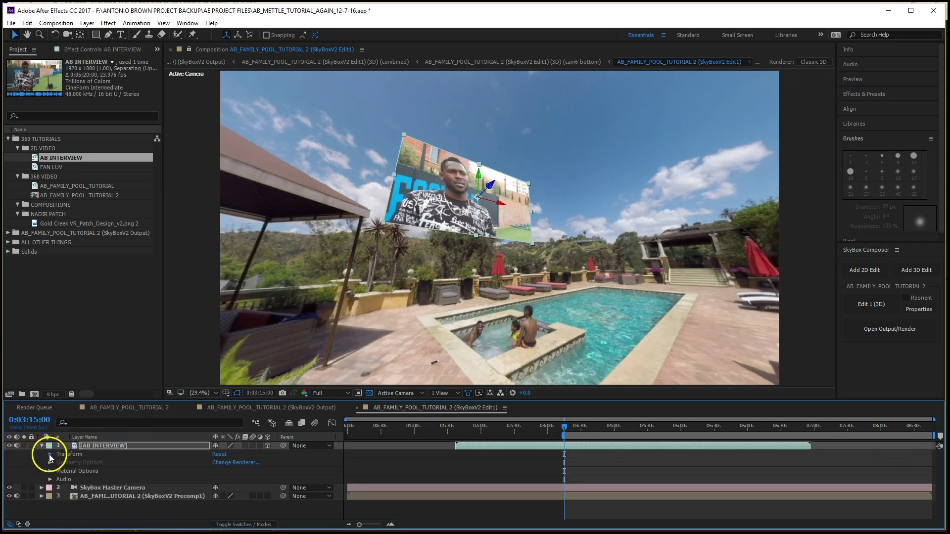
pyautogui.click(49, 455)
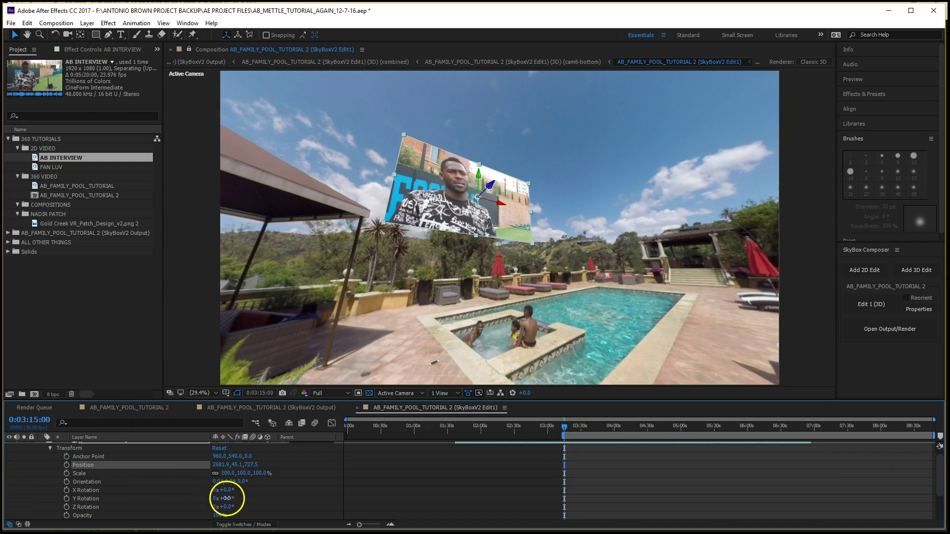
pyautogui.moveTo(226, 498)
pyautogui.mouseDown()
pyautogui.moveTo(240, 498)
pyautogui.moveTo(235, 491)
pyautogui.moveTo(230, 509)
pyautogui.mouseUp()
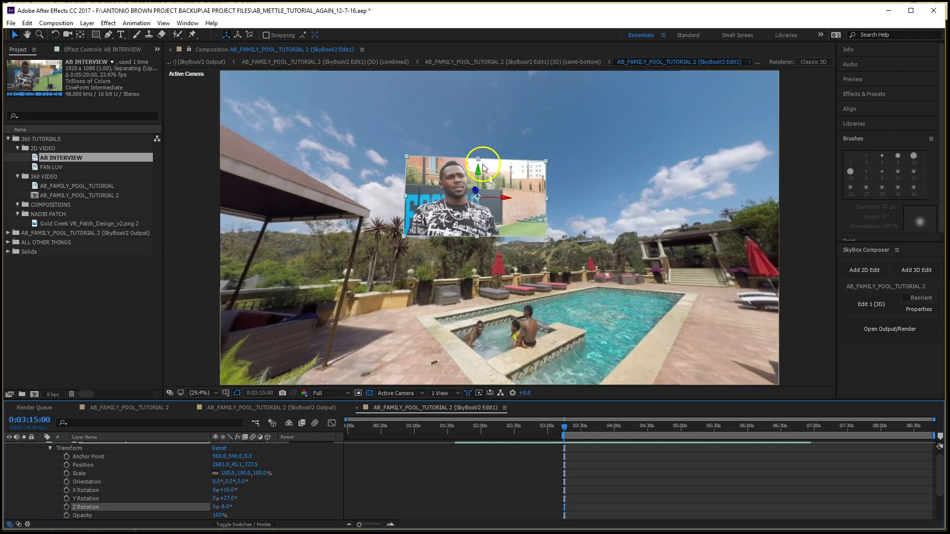
pyautogui.moveTo(478, 163); pyautogui.dragTo(478, 126)
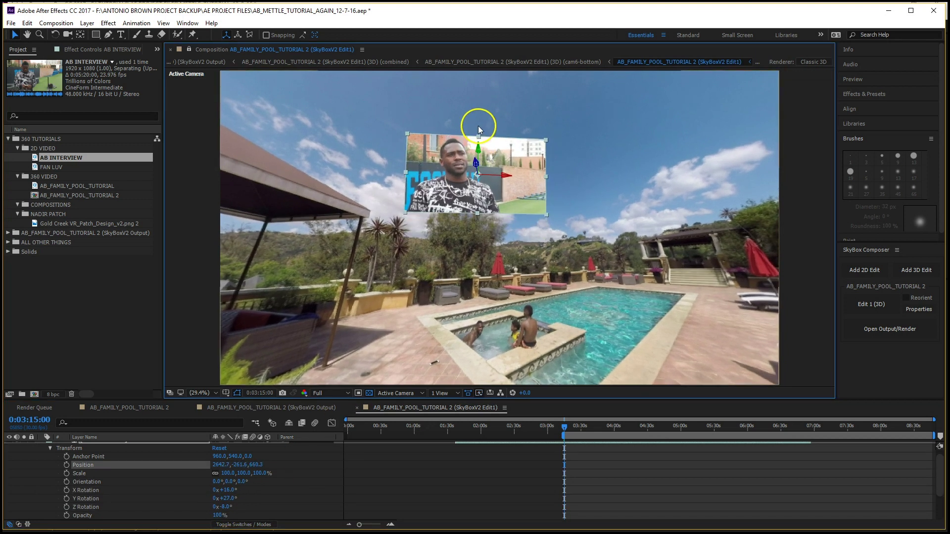
pyautogui.moveTo(505, 180); pyautogui.dragTo(525, 170)
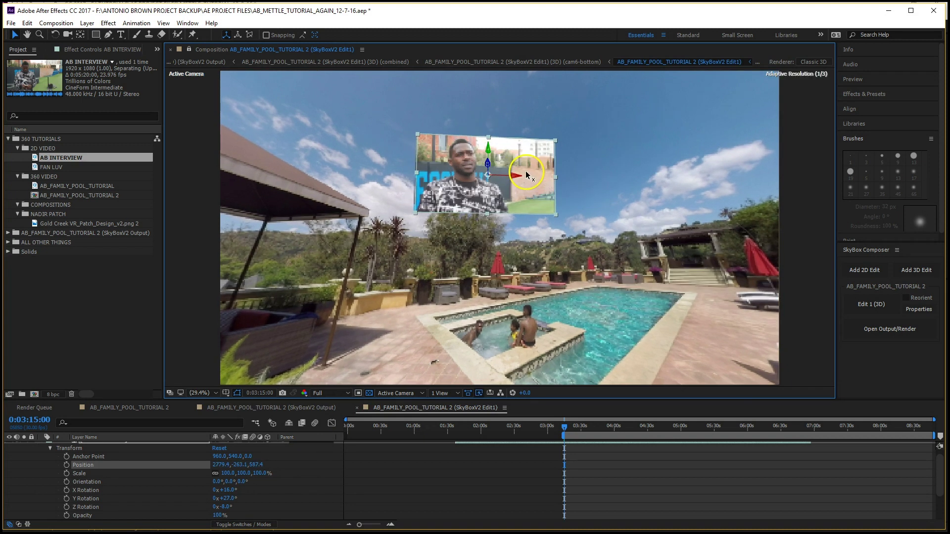
# Step: Orbit to check placement, then reposition the interview screen, tilt it level, and raise it slightly
pyautogui.press('c')
pyautogui.moveTo(528, 272)
pyautogui.mouseDown()
pyautogui.moveTo(539, 275)
pyautogui.moveTo(502, 257)
pyautogui.moveTo(515, 269)
pyautogui.mouseUp()
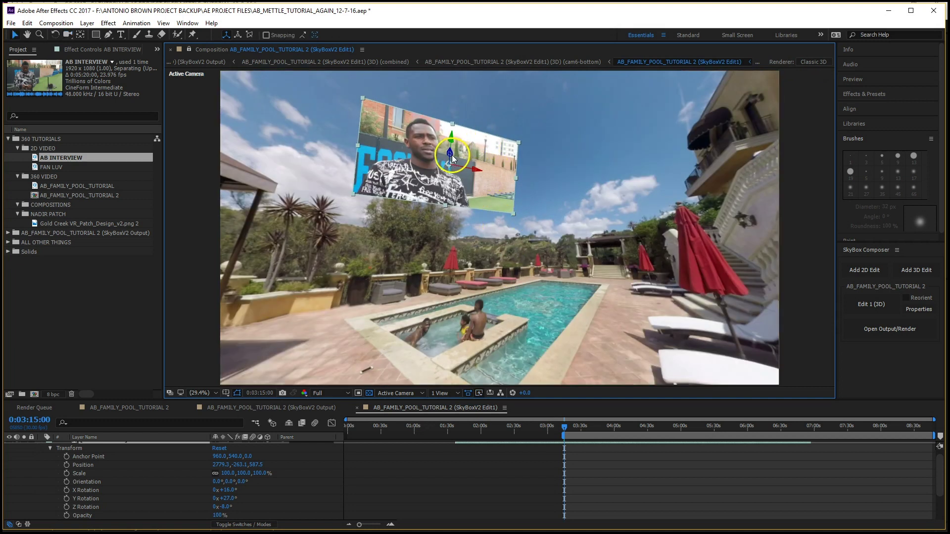
pyautogui.moveTo(453, 154); pyautogui.dragTo(450, 198)
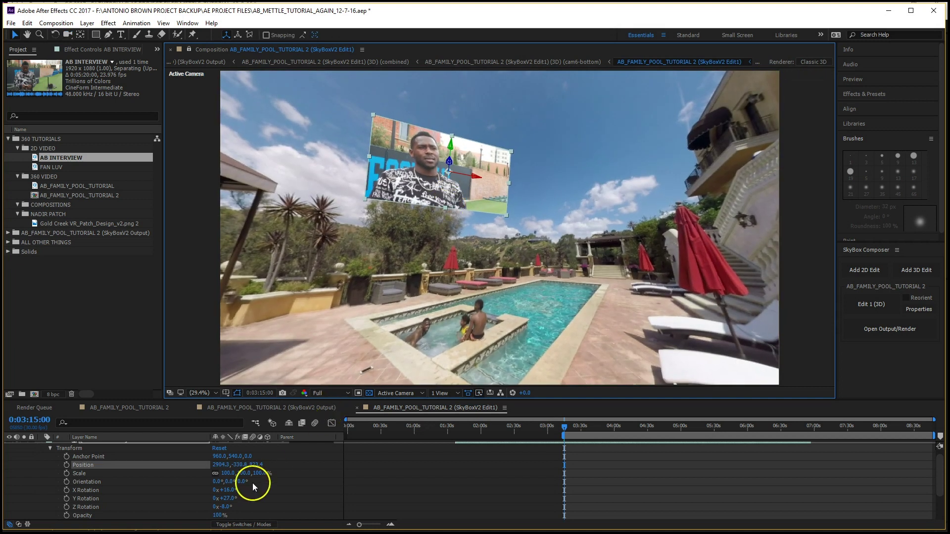
pyautogui.moveTo(231, 506); pyautogui.dragTo(214, 502)
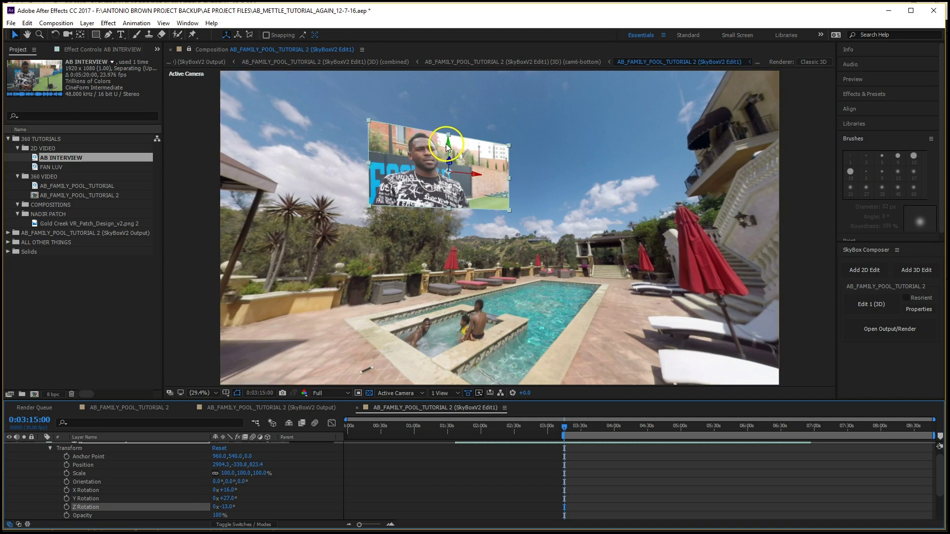
pyautogui.moveTo(445, 143)
pyautogui.mouseDown()
pyautogui.moveTo(447, 125)
pyautogui.moveTo(449, 159)
pyautogui.mouseUp()
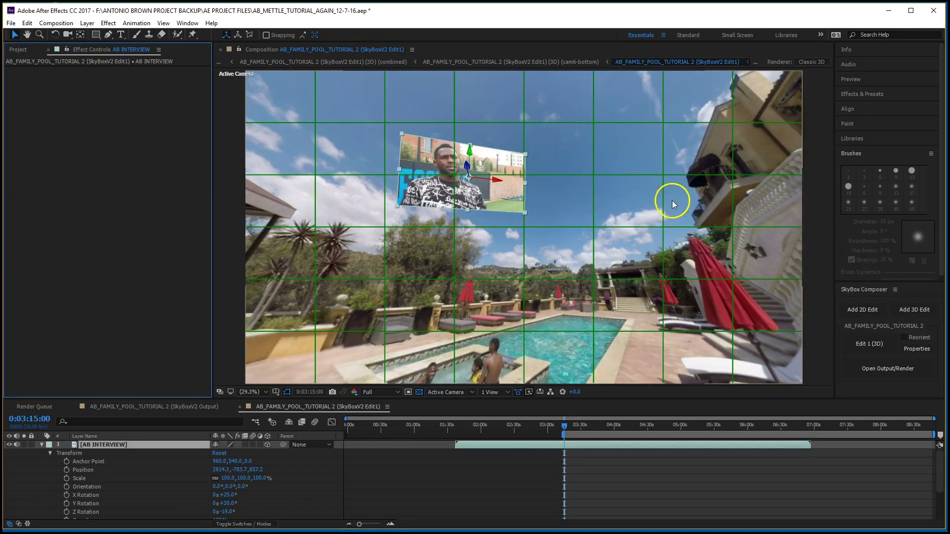
# Step: Preview the output in the SkyBox VR Player on the left, turned to face the interview panel, then return to Edit 1 (3D)
pyautogui.click(878, 366)
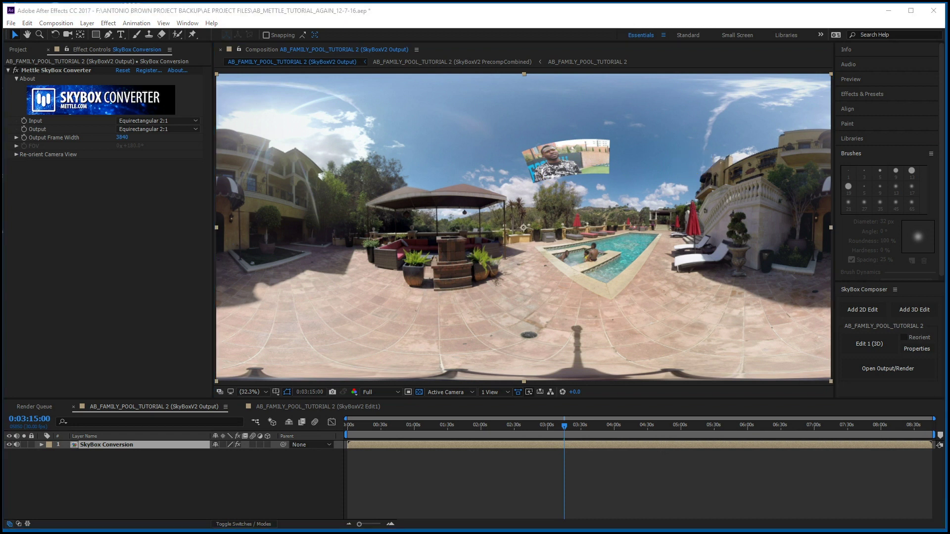
pyautogui.moveTo(880, 153); pyautogui.dragTo(114, 131)
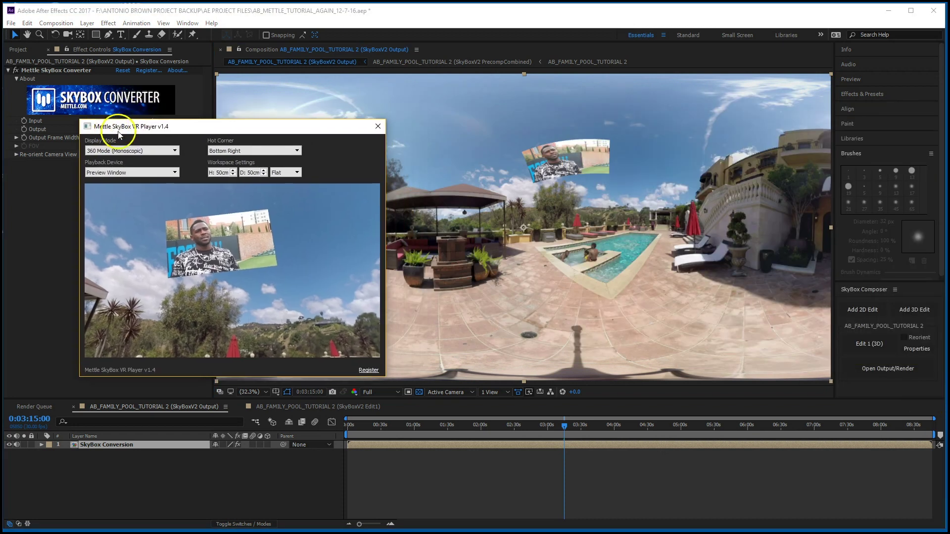
pyautogui.moveTo(195, 243); pyautogui.dragTo(203, 267)
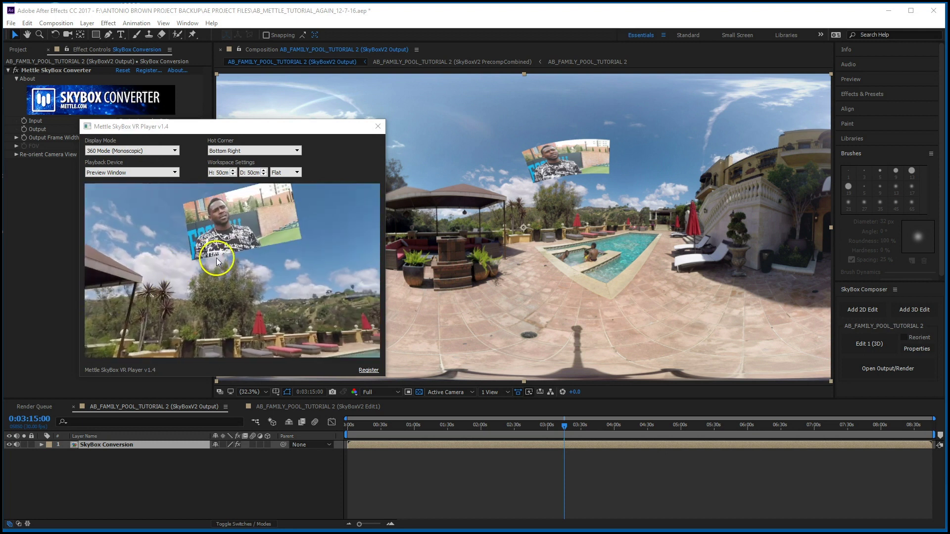
pyautogui.moveTo(215, 257)
pyautogui.mouseDown()
pyautogui.moveTo(227, 255)
pyautogui.moveTo(207, 251)
pyautogui.mouseUp()
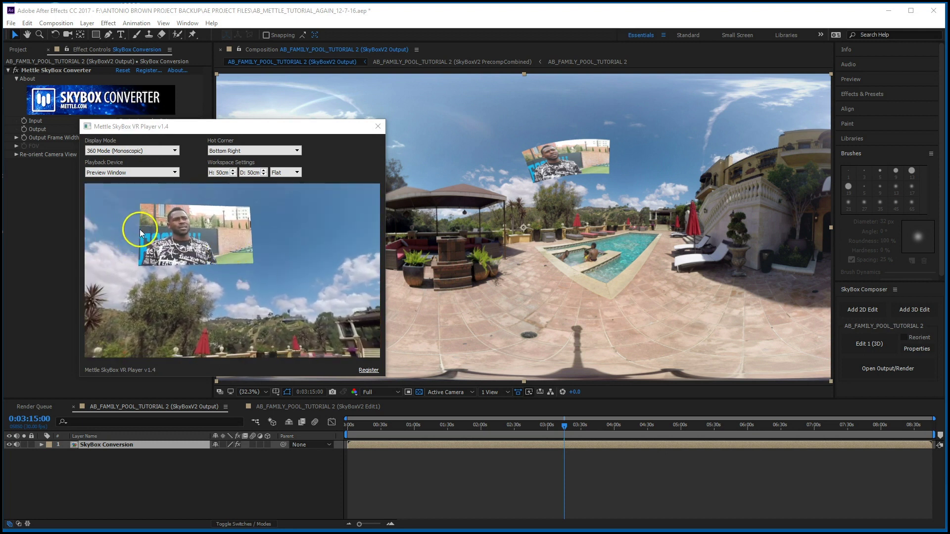
pyautogui.click(866, 352)
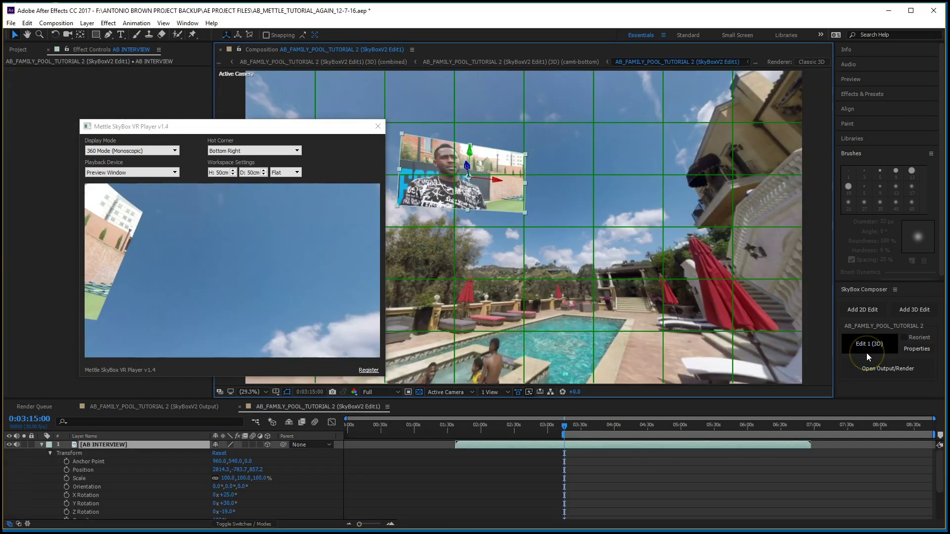
# Step: Apply Bevel Edges to AB INTERVIEW with edge thickness 0.01, light angle −82° and light intensity 0.29
pyautogui.moveTo(160, 131); pyautogui.dragTo(949, 190)
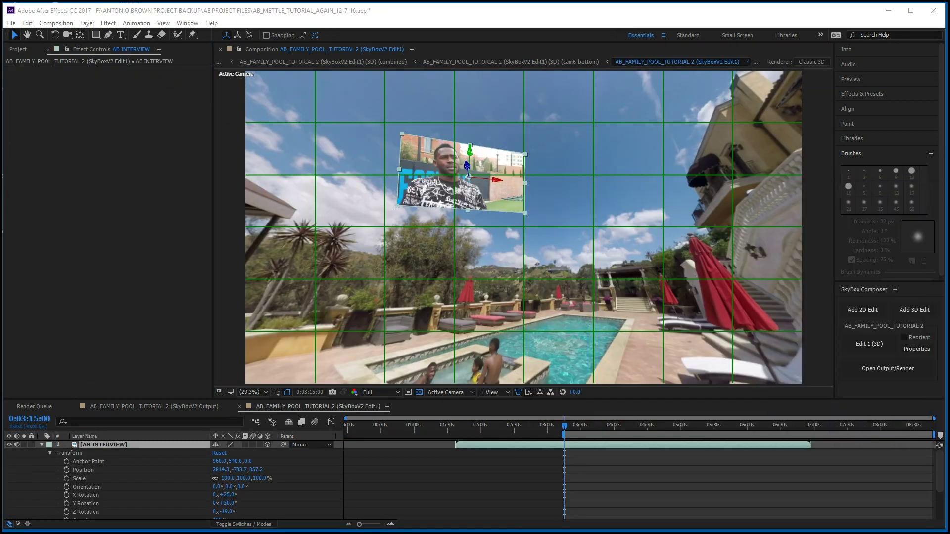
pyautogui.click(590, 445)
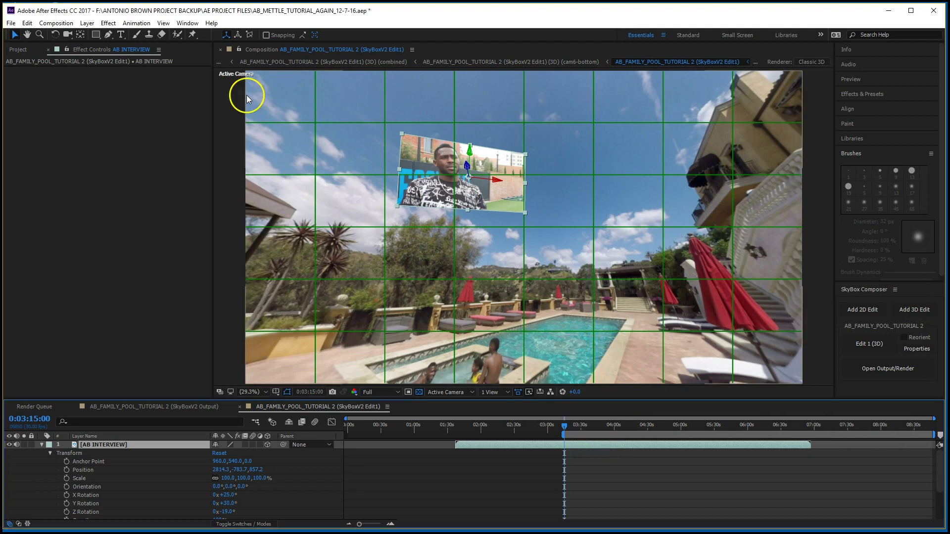
pyautogui.click(109, 23)
pyautogui.moveTo(100, 245)
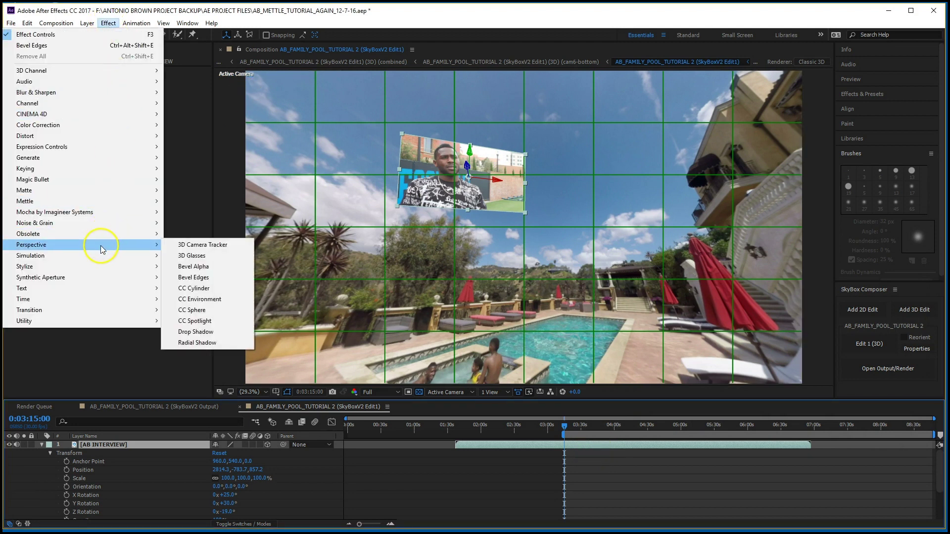
pyautogui.click(198, 278)
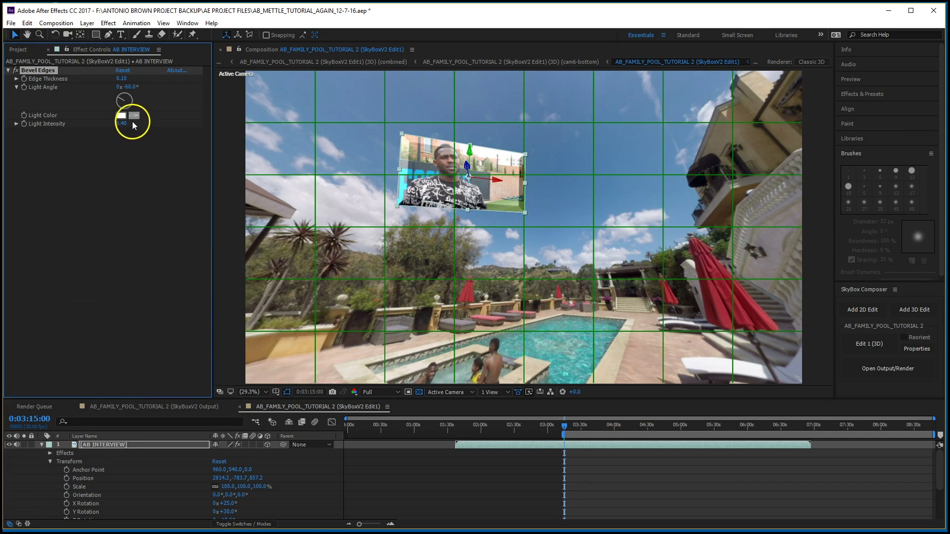
pyautogui.click(128, 79)
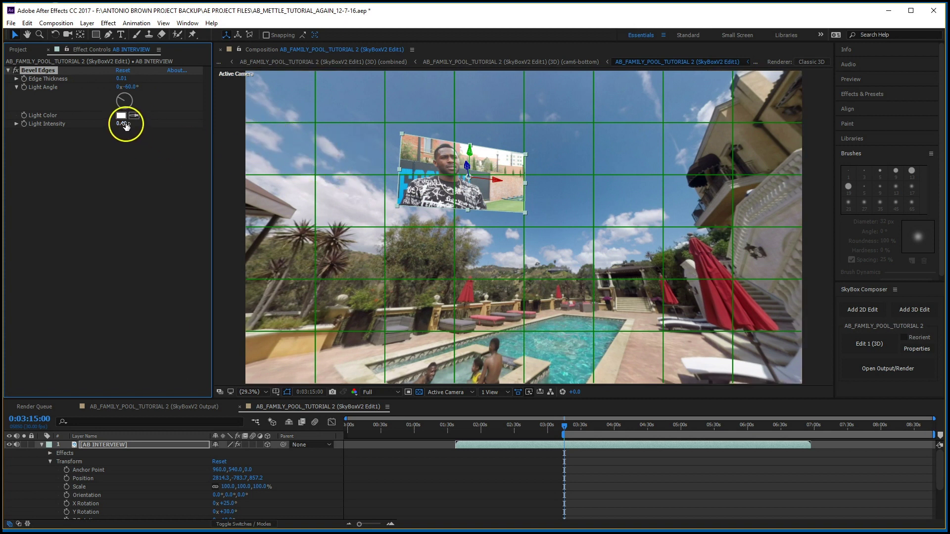
pyautogui.moveTo(126, 126); pyautogui.dragTo(121, 104)
pyautogui.click(913, 366)
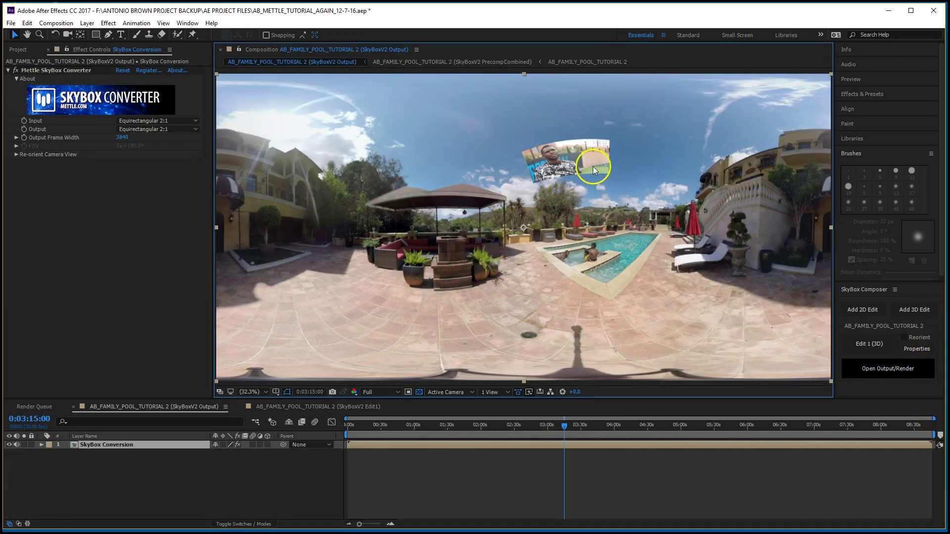
# Step: Add a 2D edit sourced from AB_FAMILY_POOL_TUTORIAL 2 and aim its camera down at the tripod shadow
pyautogui.click(530, 156)
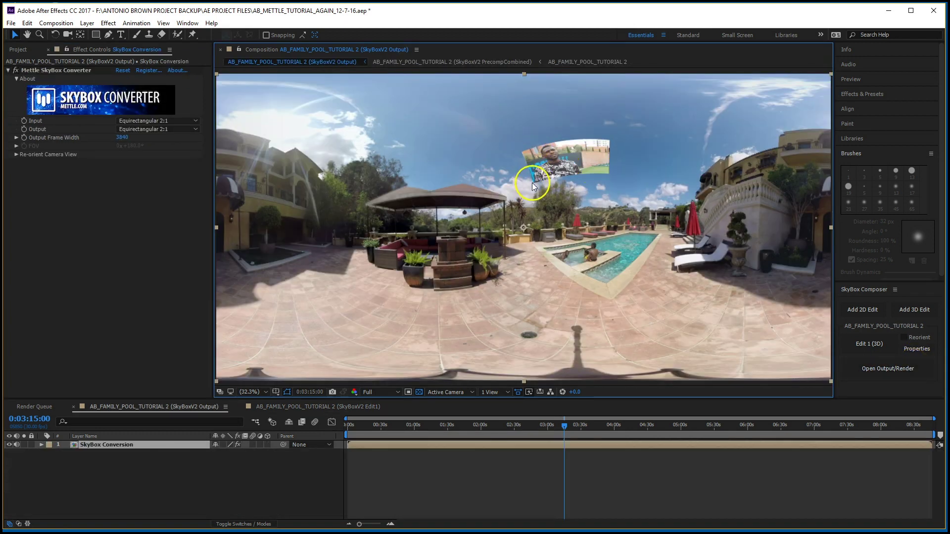
pyautogui.press('c')
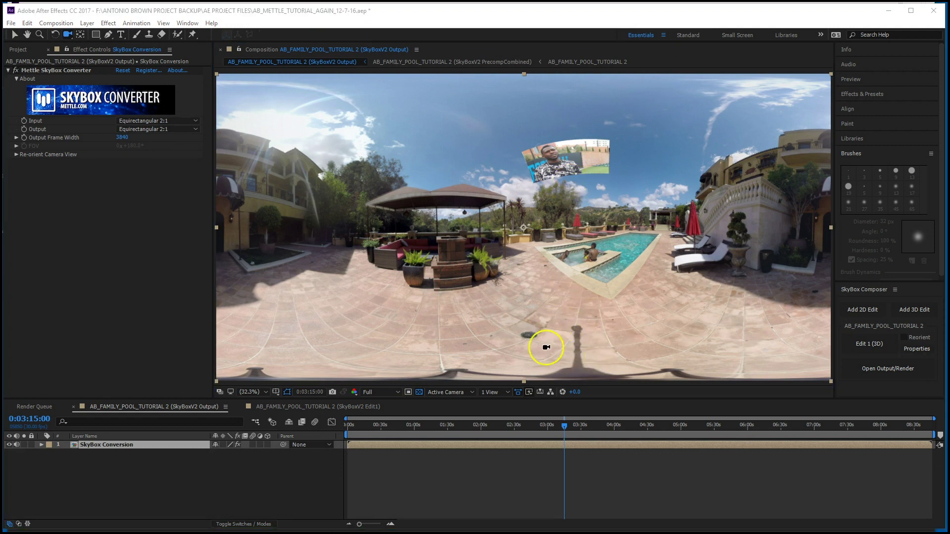
pyautogui.click(863, 311)
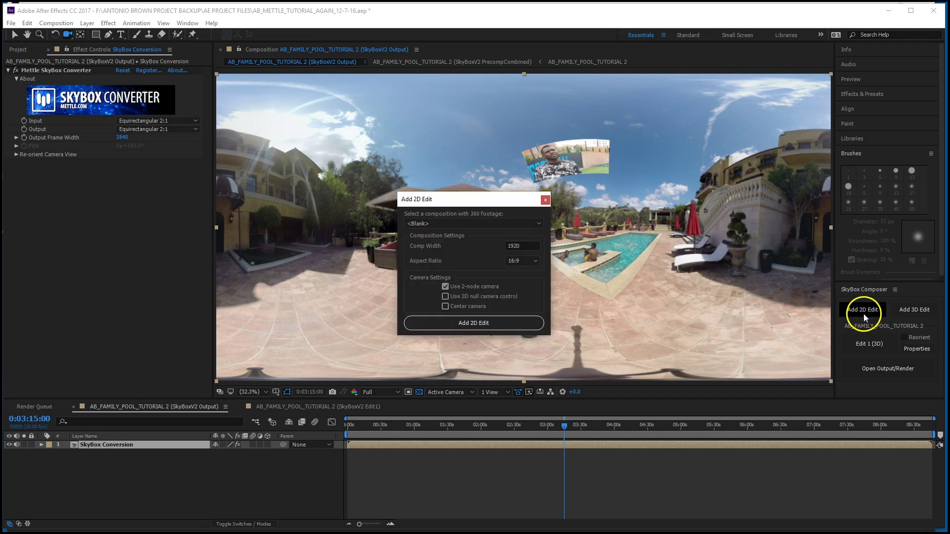
pyautogui.click(528, 228)
pyautogui.click(523, 242)
pyautogui.doubleClick(524, 246)
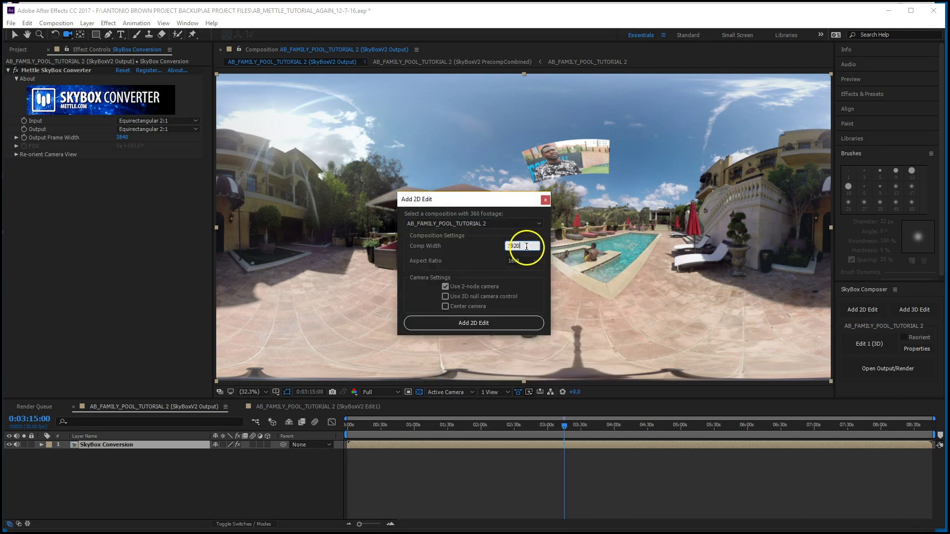
pyautogui.write('3840')
pyautogui.click(488, 318)
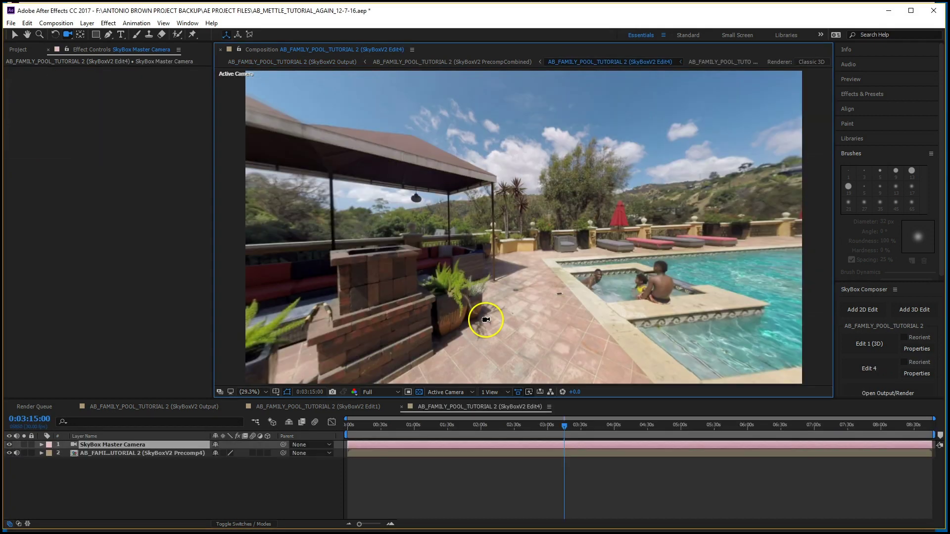
pyautogui.moveTo(526, 284); pyautogui.dragTo(531, 260)
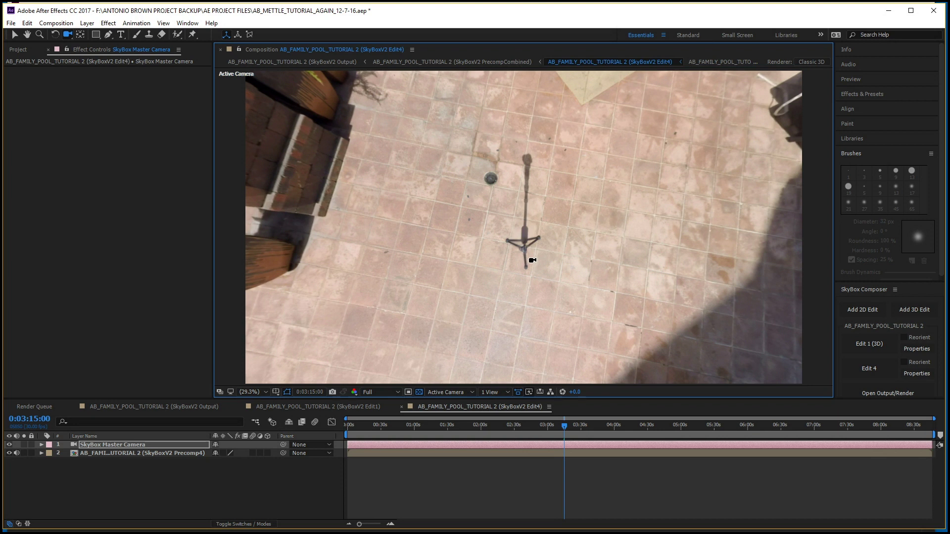
pyautogui.click(903, 309)
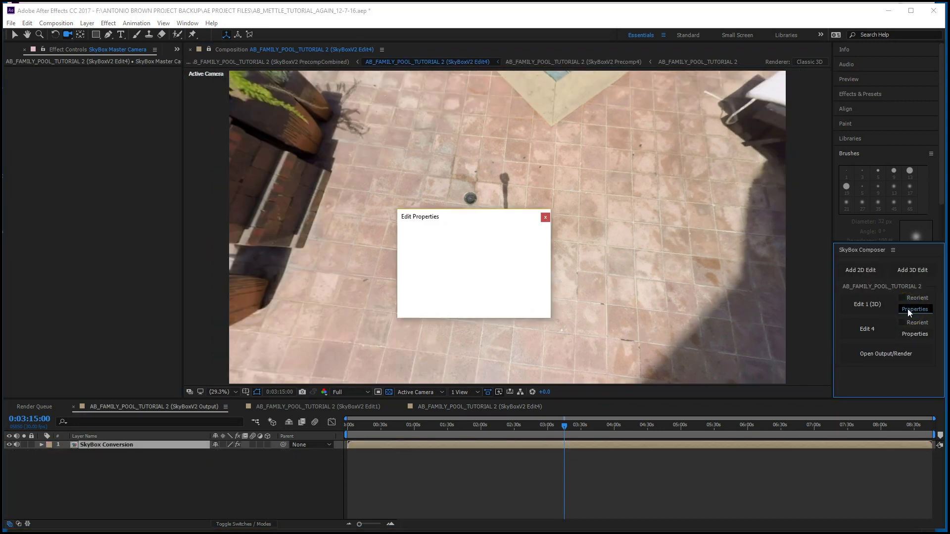
# Step: Rename the SkyBox edits AB INTERVIEW and NADIR PATCH, then show Edit4's layers in the timeline
pyautogui.moveTo(460, 229); pyautogui.dragTo(390, 224)
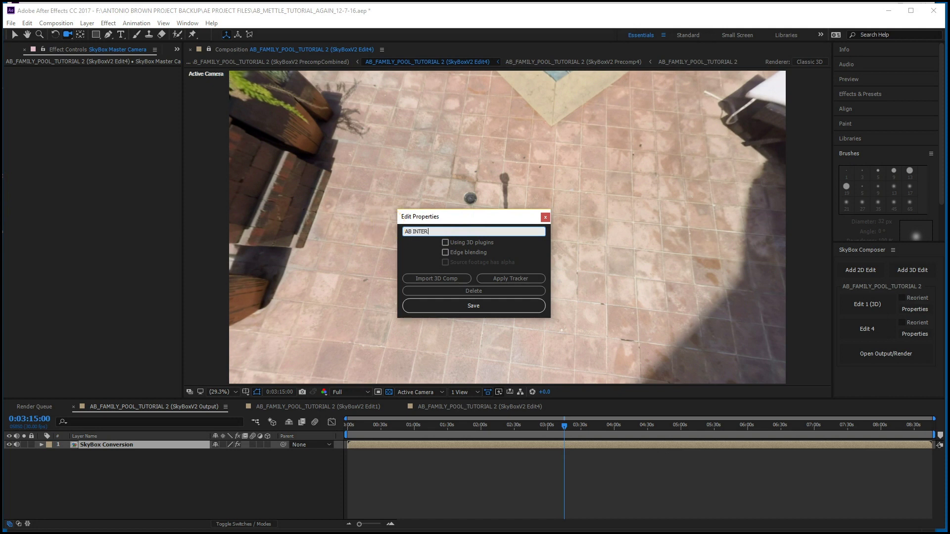
pyautogui.click(479, 306)
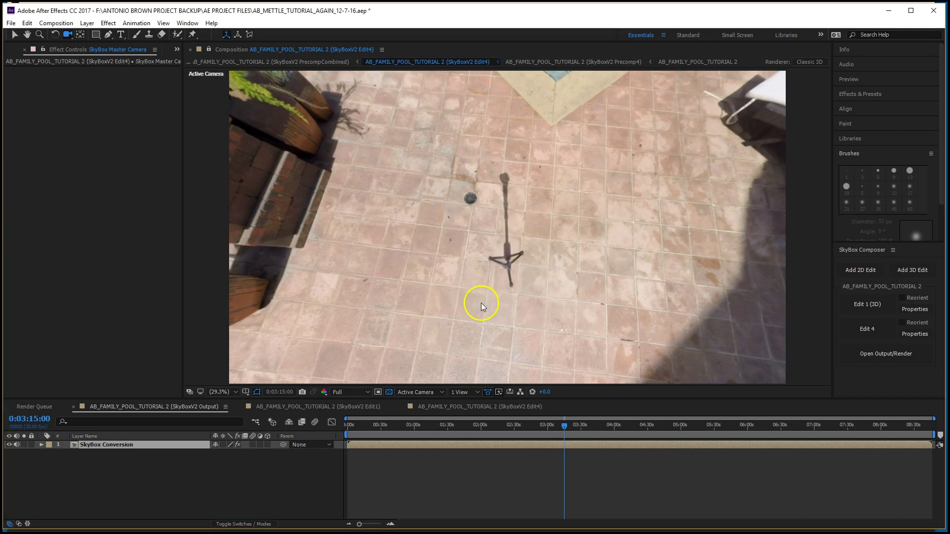
pyautogui.click(906, 333)
pyautogui.click(507, 253)
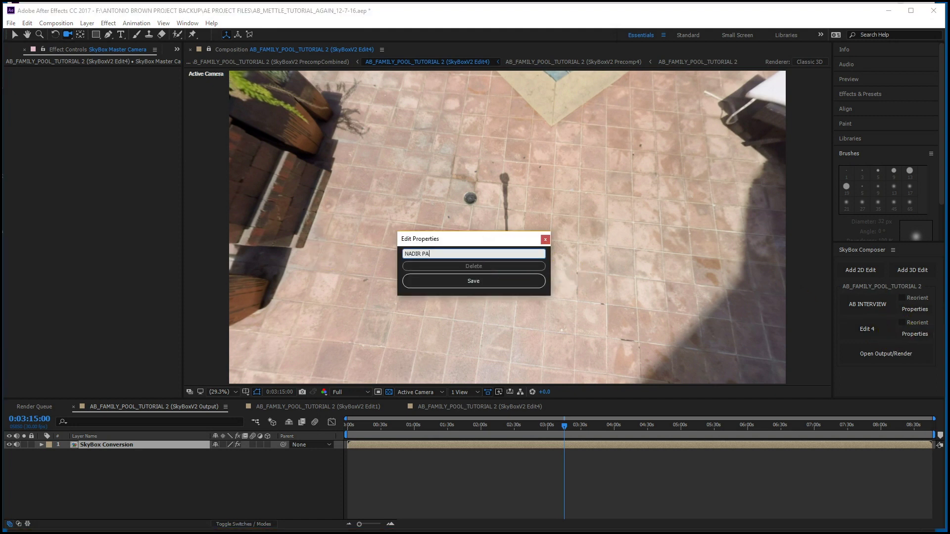
pyautogui.write('NADIR PATCH')
pyautogui.click(409, 280)
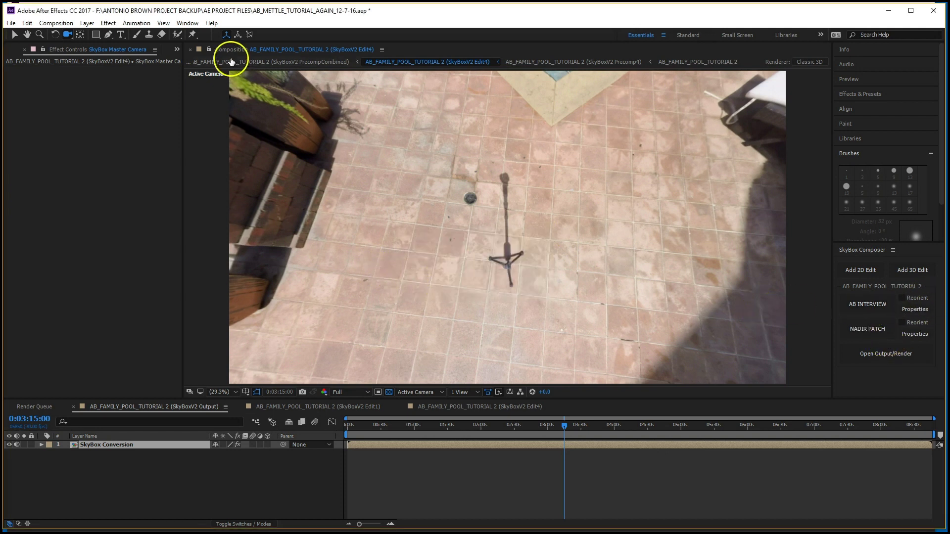
pyautogui.click(206, 49)
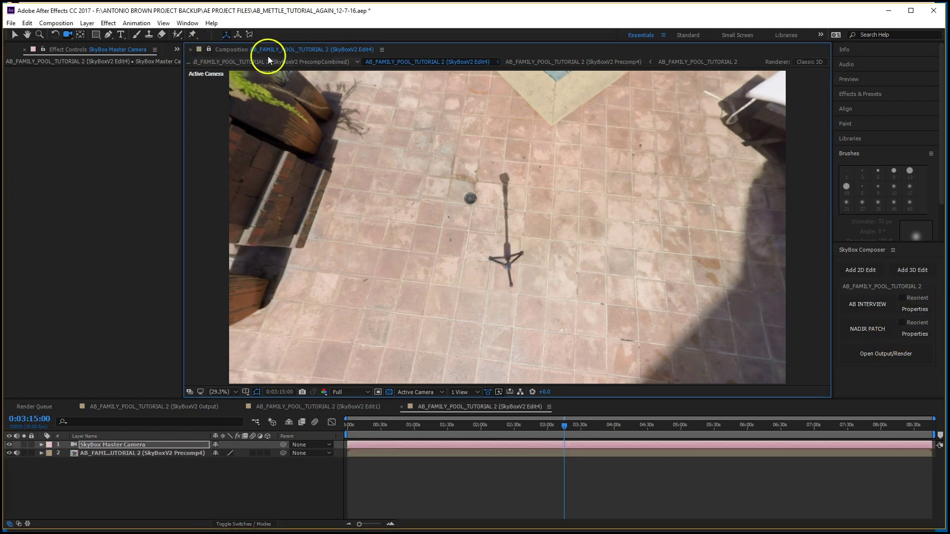
# Step: Place the output view beside Edit4 and open the footage precomp layer in the Layer panel
pyautogui.click(873, 353)
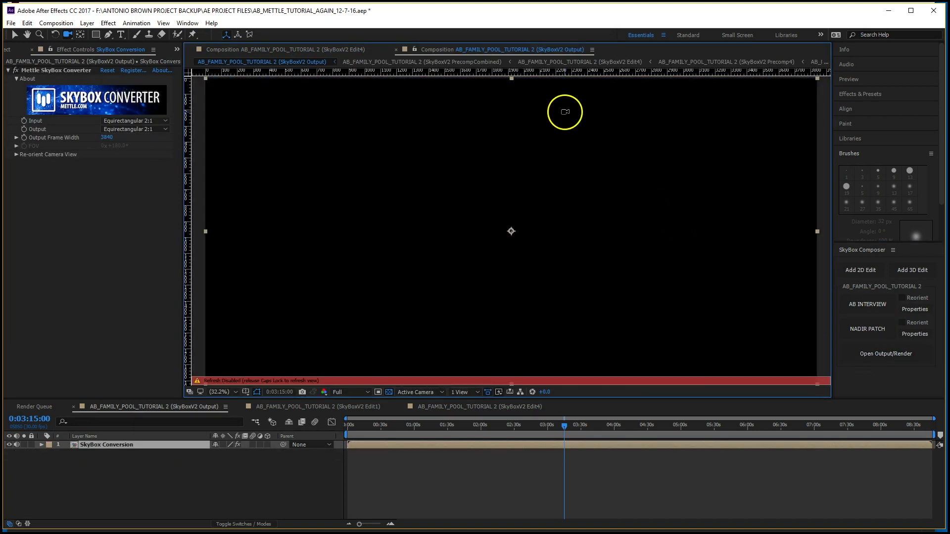
pyautogui.press('capslock')
pyautogui.moveTo(423, 53); pyautogui.dragTo(827, 223)
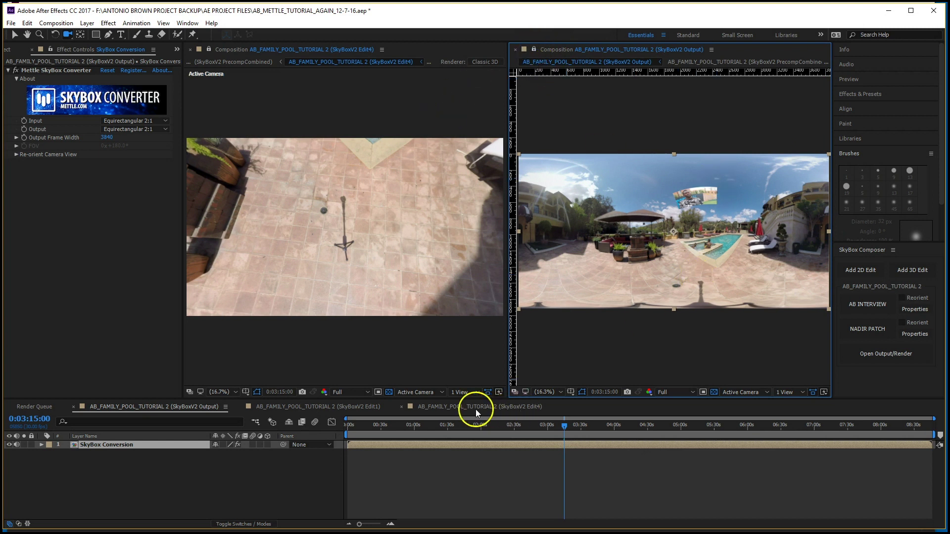
pyautogui.click(463, 407)
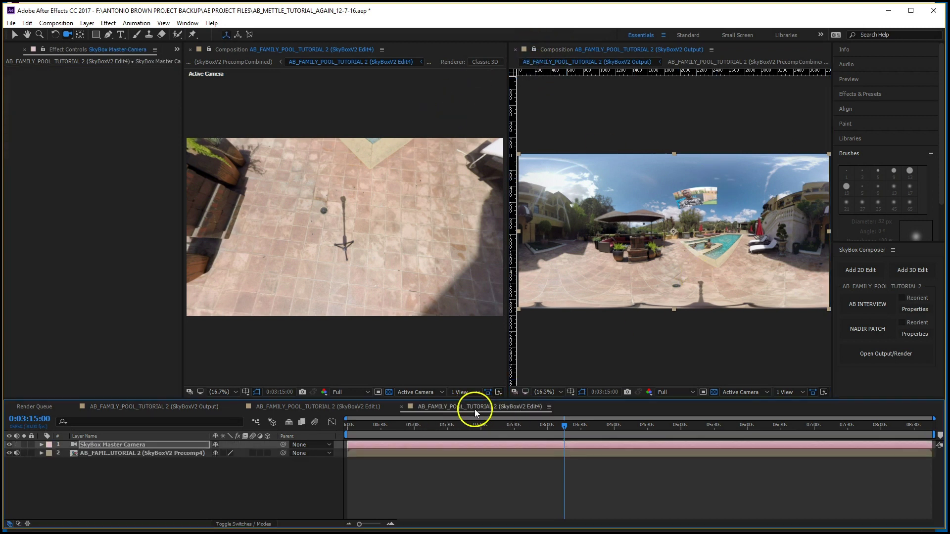
pyautogui.click(486, 452)
pyautogui.rightClick(486, 453)
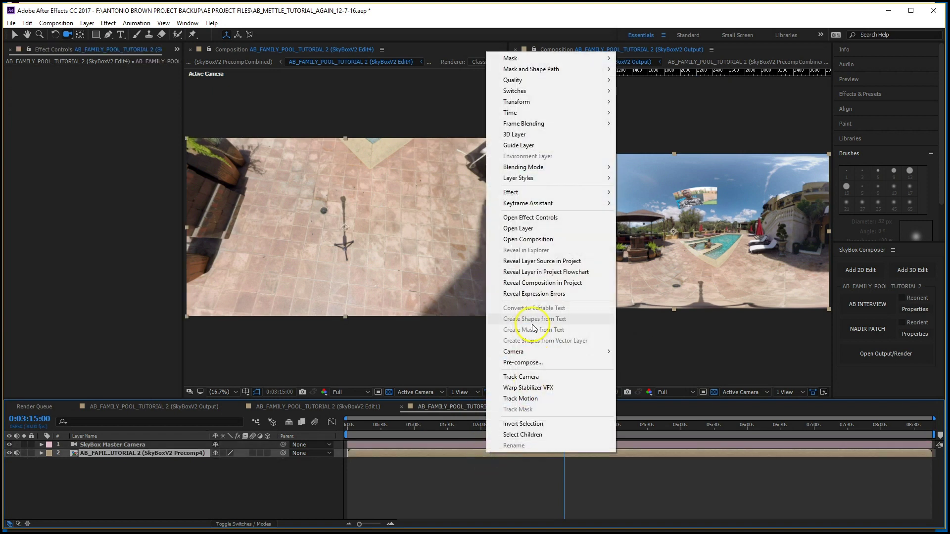
pyautogui.click(525, 230)
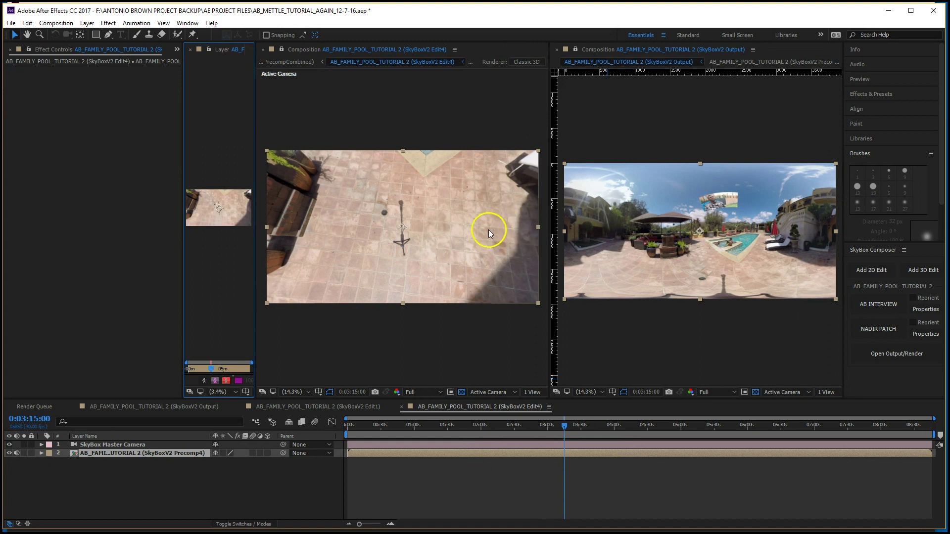
# Step: Start the work area near 03:10, pick Clone Stamp, and zoom the layer view to 100% on the shadow
pyautogui.moveTo(255, 161); pyautogui.dragTo(332, 163)
pyautogui.press('z')
pyautogui.click(250, 224)
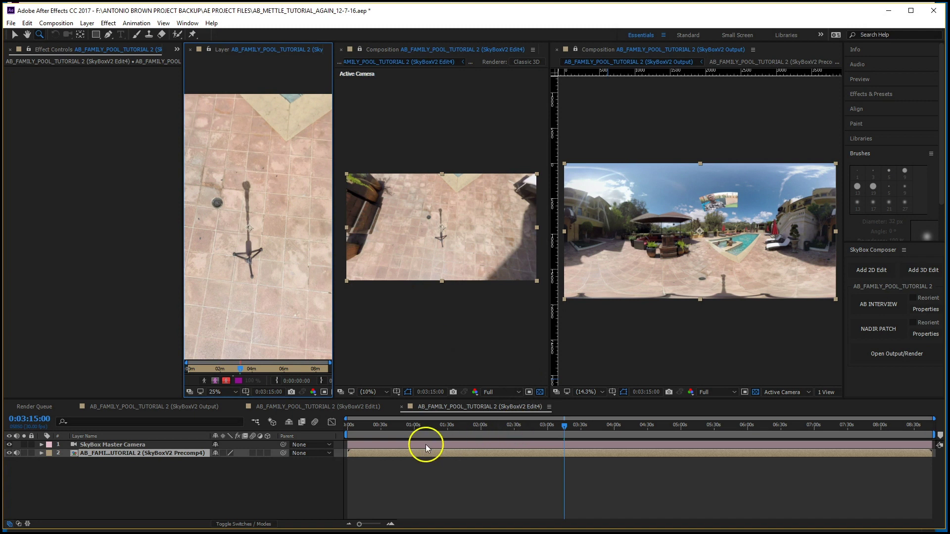
pyautogui.moveTo(347, 436); pyautogui.dragTo(556, 443)
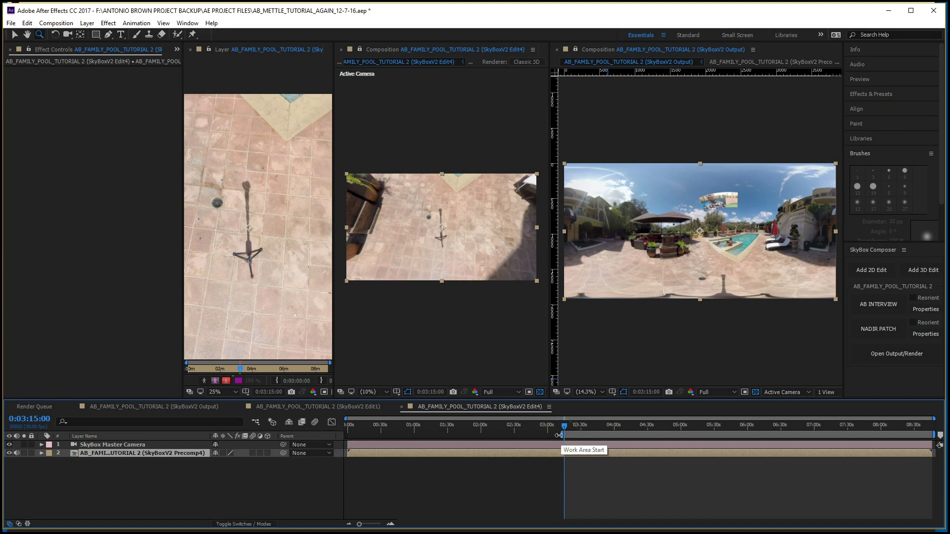
pyautogui.click(250, 207)
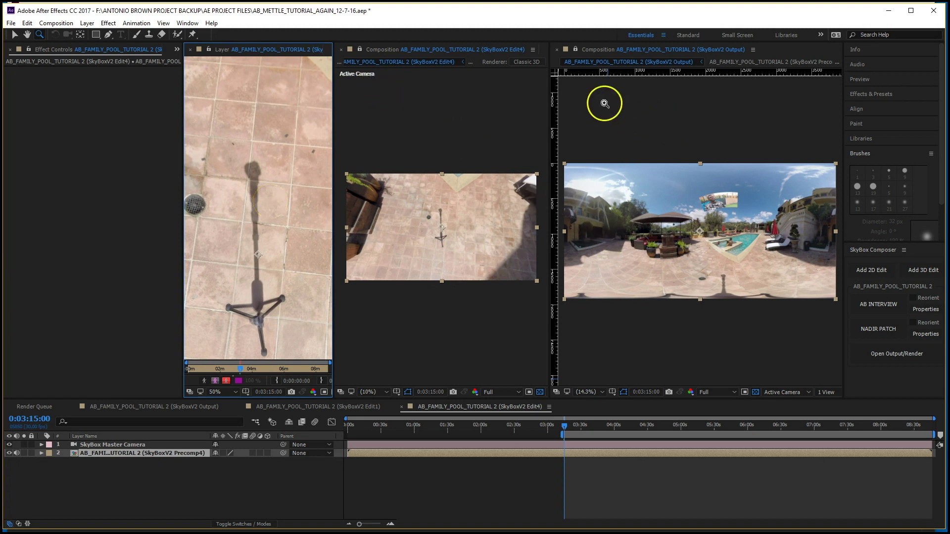
pyautogui.click(148, 35)
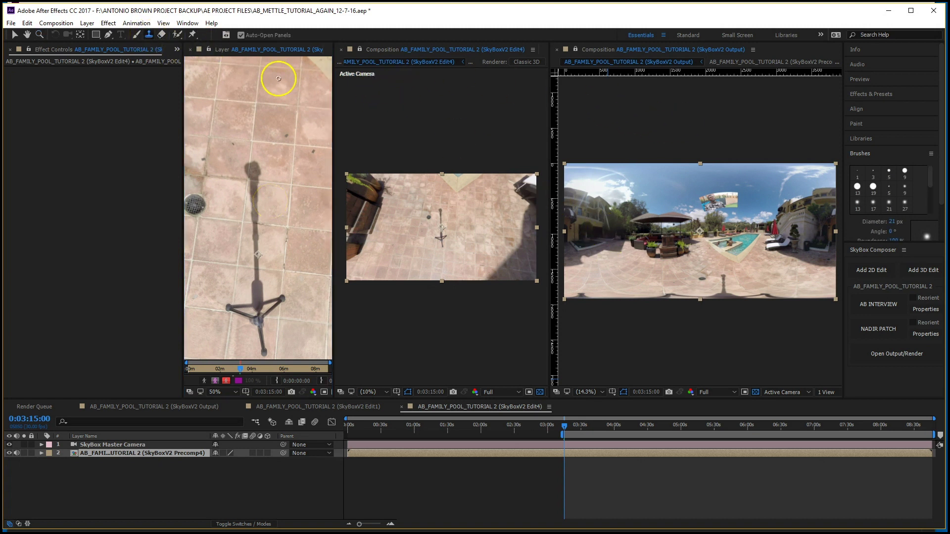
pyautogui.press('z')
pyautogui.click(272, 176)
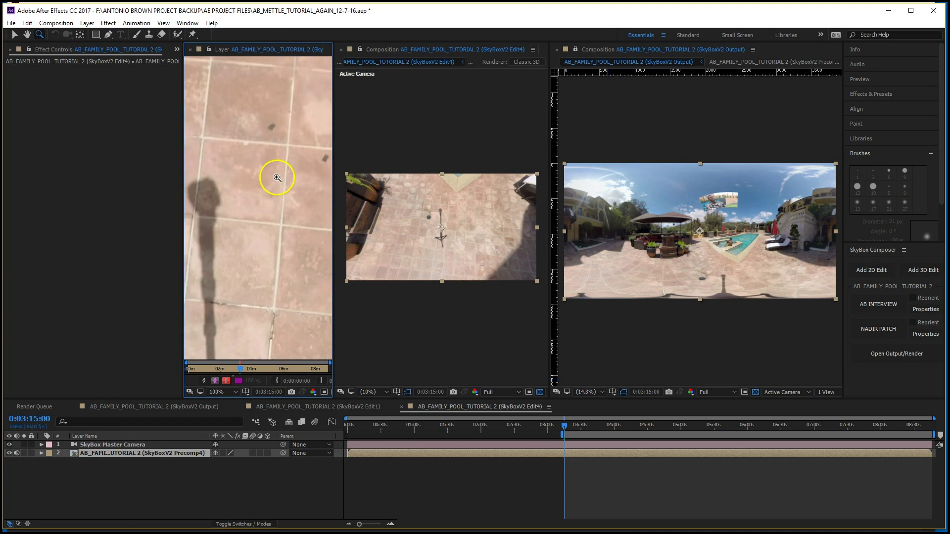
pyautogui.press('h')
pyautogui.moveTo(244, 196); pyautogui.dragTo(252, 116)
# Step: Clone clean floor tiles over the head of the tripod shadow
pyautogui.click(149, 34)
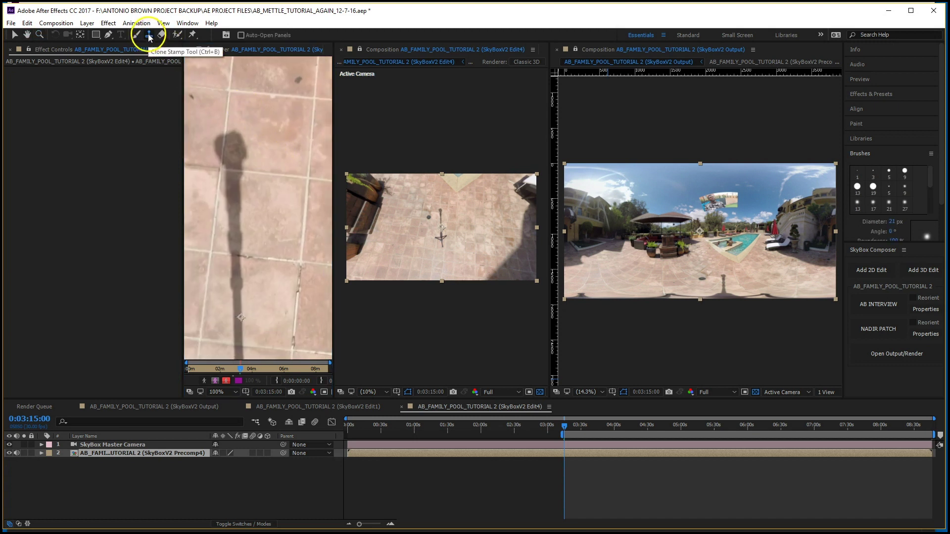
pyautogui.keyDown('alt'); pyautogui.click(287, 121); pyautogui.keyUp('alt')
pyautogui.moveTo(248, 143)
pyautogui.mouseDown()
pyautogui.moveTo(233, 148)
pyautogui.moveTo(233, 131)
pyautogui.moveTo(246, 160)
pyautogui.moveTo(227, 155)
pyautogui.moveTo(227, 144)
pyautogui.moveTo(235, 154)
pyautogui.moveTo(248, 135)
pyautogui.moveTo(235, 164)
pyautogui.moveTo(193, 135)
pyautogui.moveTo(210, 132)
pyautogui.moveTo(217, 162)
pyautogui.moveTo(270, 187)
pyautogui.moveTo(239, 174)
pyautogui.moveTo(233, 203)
pyautogui.moveTo(241, 196)
pyautogui.mouseUp()
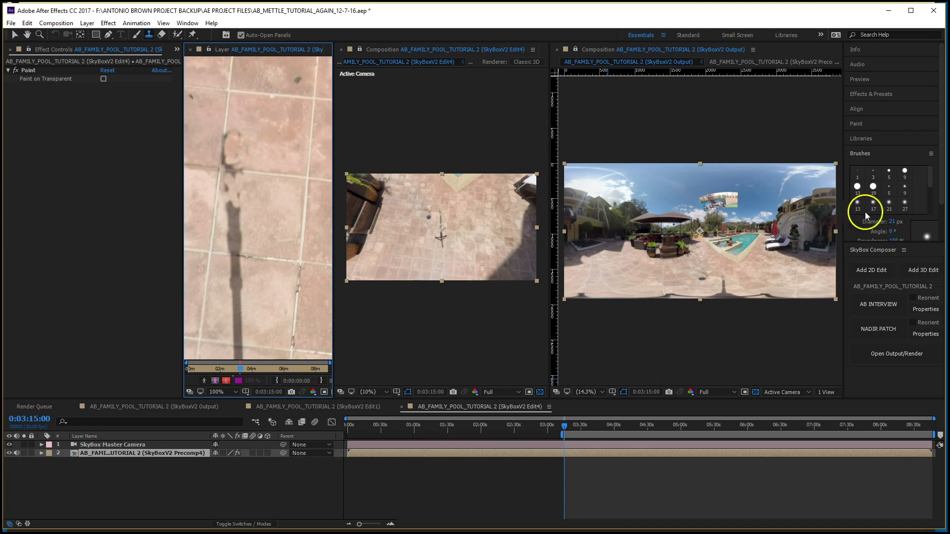
# Step: Clone floor texture over the upper part and edges of the shadow
pyautogui.press('h')
pyautogui.moveTo(246, 240); pyautogui.dragTo(252, 141)
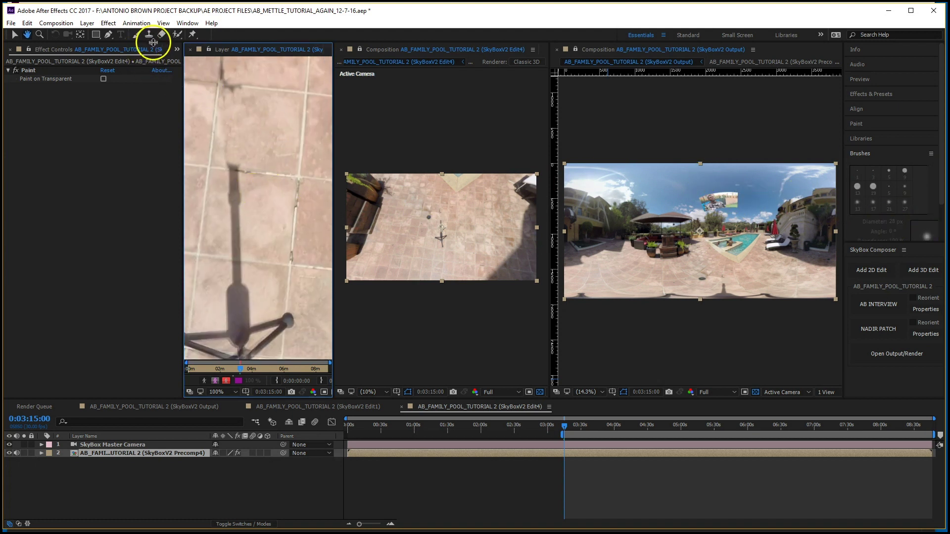
pyautogui.click(151, 34)
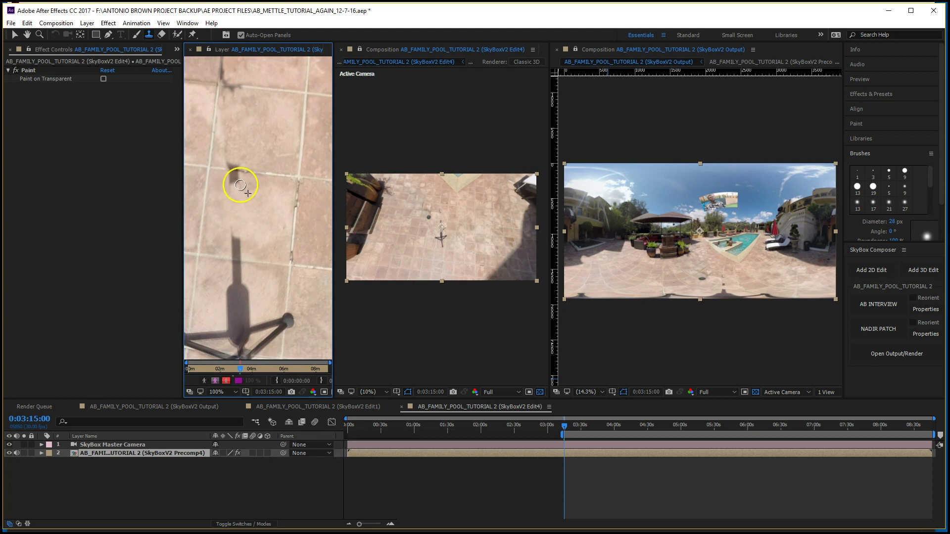
pyautogui.moveTo(240, 185)
pyautogui.mouseDown()
pyautogui.moveTo(233, 180)
pyautogui.moveTo(251, 199)
pyautogui.moveTo(223, 180)
pyautogui.moveTo(239, 180)
pyautogui.mouseUp()
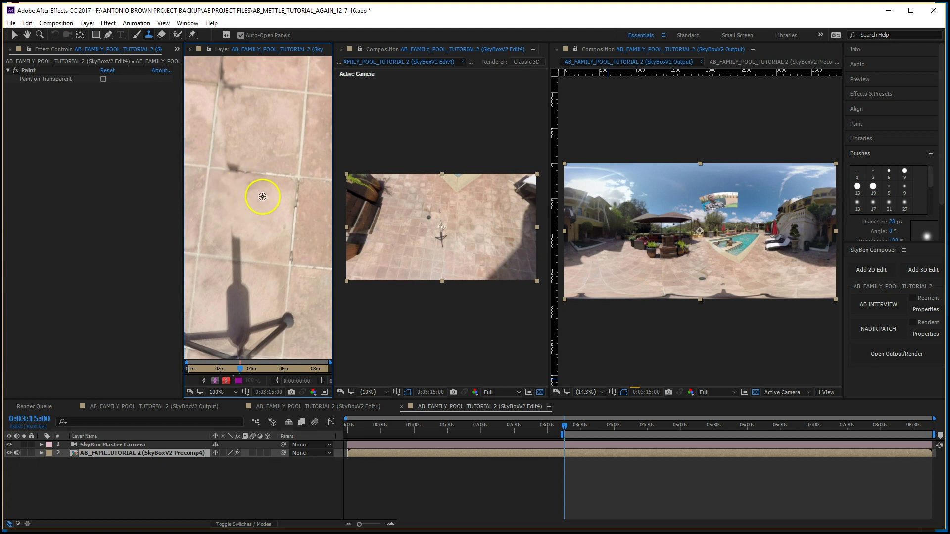
pyautogui.moveTo(235, 228)
pyautogui.mouseDown()
pyautogui.moveTo(230, 192)
pyautogui.moveTo(238, 223)
pyautogui.mouseUp()
pyautogui.moveTo(233, 242); pyautogui.dragTo(234, 246)
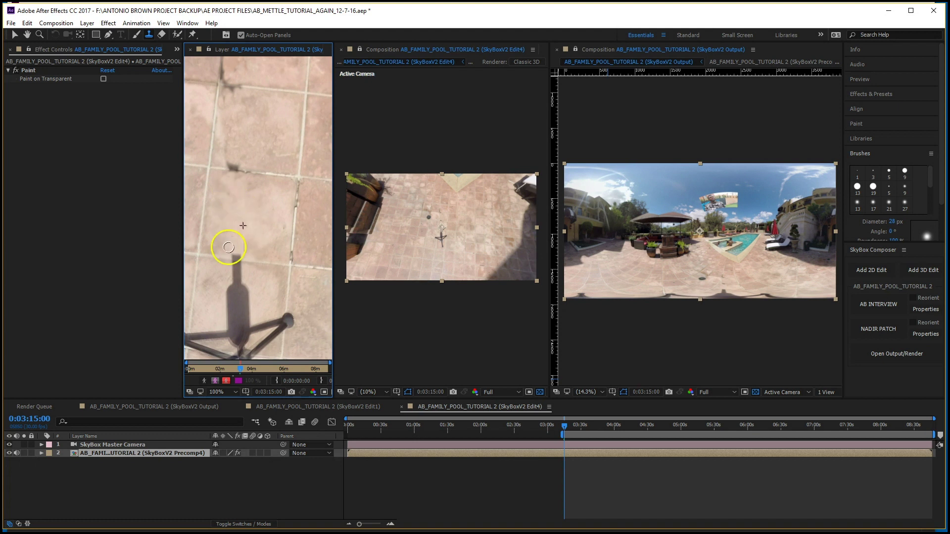
# Step: Clone clean floor from a new source over the shadow near the tripod base
pyautogui.press('h')
pyautogui.moveTo(263, 261); pyautogui.dragTo(273, 212)
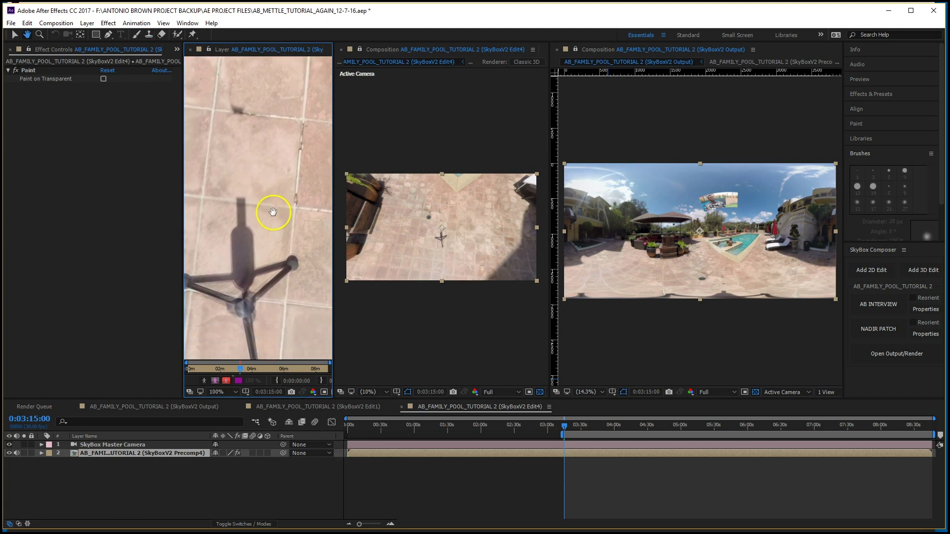
pyautogui.click(148, 34)
pyautogui.click(261, 221)
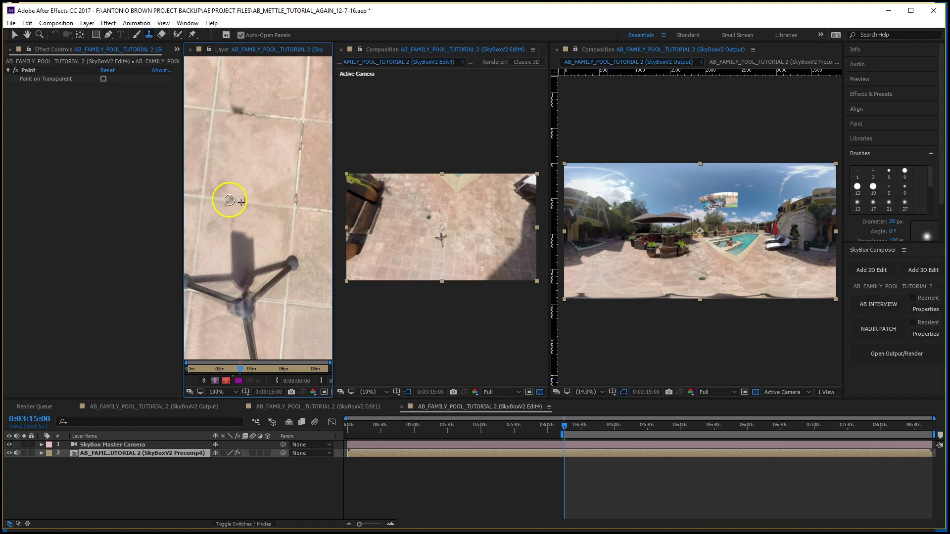
pyautogui.keyDown('alt'); pyautogui.click(251, 203); pyautogui.keyUp('alt')
pyautogui.moveTo(233, 219)
pyautogui.mouseDown()
pyautogui.moveTo(227, 206)
pyautogui.moveTo(238, 220)
pyautogui.moveTo(222, 218)
pyautogui.moveTo(243, 245)
pyautogui.mouseUp()
pyautogui.keyDown('alt'); pyautogui.click(266, 116); pyautogui.keyUp('alt')
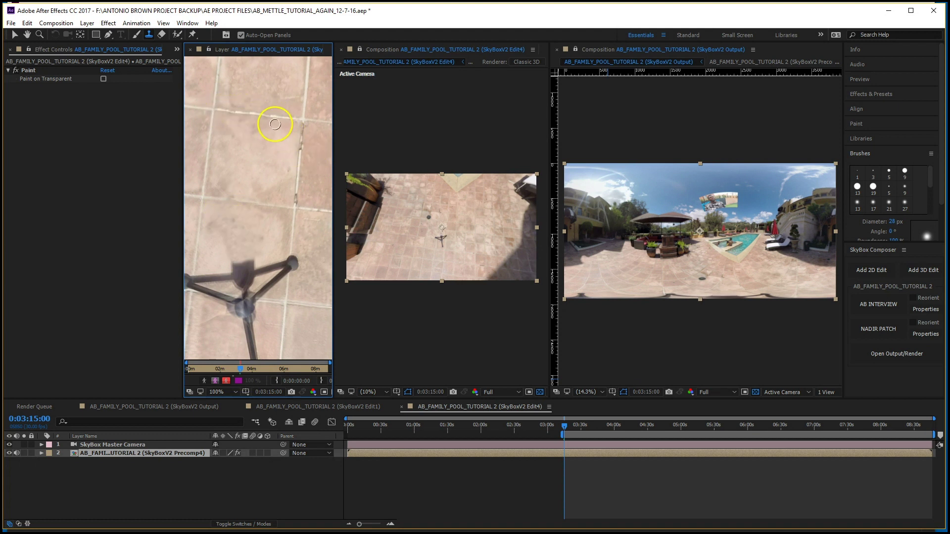
# Step: At 200% zoom, clone over the dark crack and remaining shadow blob, then end the work area near 3:30
pyautogui.press('h')
pyautogui.scroll(5, 255, 128)
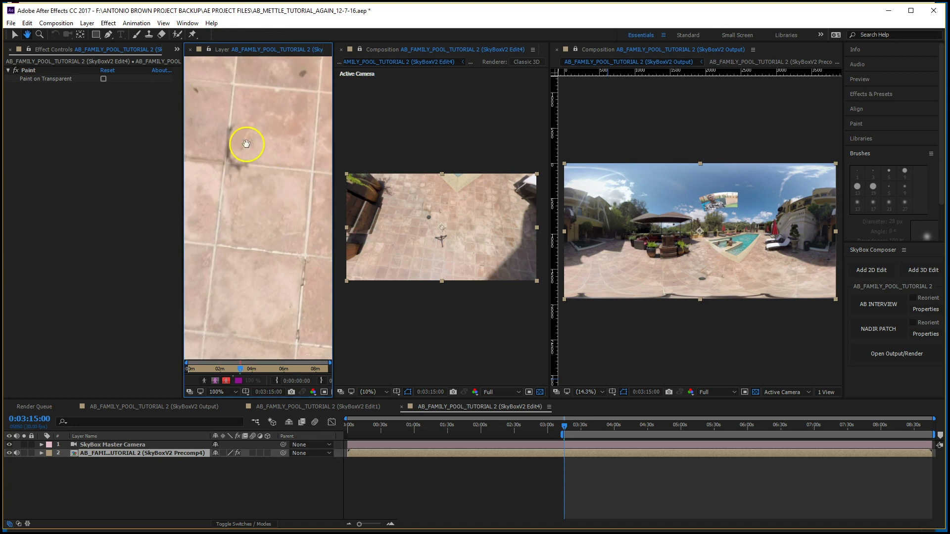
pyautogui.click(235, 134)
pyautogui.click(148, 34)
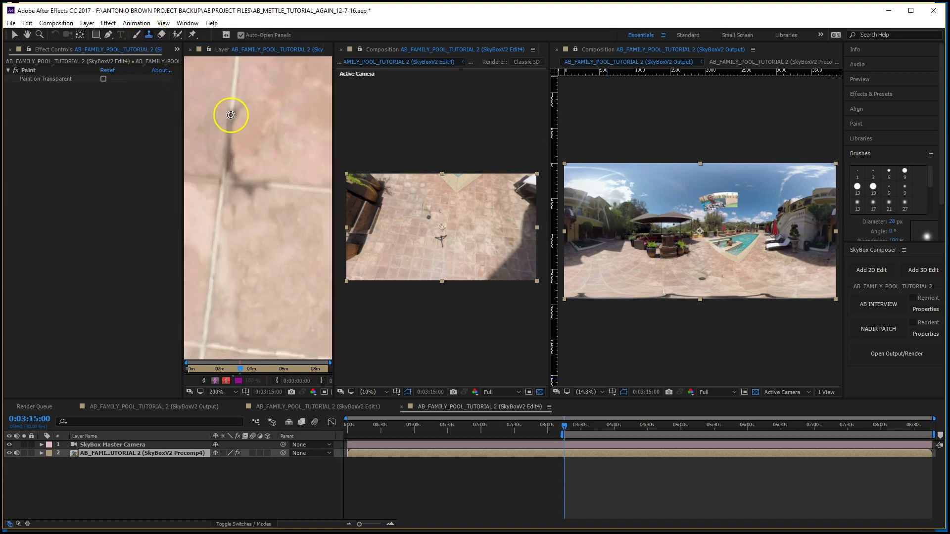
pyautogui.keyDown('alt'); pyautogui.click(270, 160); pyautogui.keyUp('alt')
pyautogui.moveTo(241, 159)
pyautogui.mouseDown()
pyautogui.moveTo(257, 104)
pyautogui.moveTo(244, 117)
pyautogui.mouseUp()
pyautogui.keyDown('alt'); pyautogui.click(269, 218); pyautogui.keyUp('alt')
pyautogui.moveTo(249, 190); pyautogui.dragTo(234, 186)
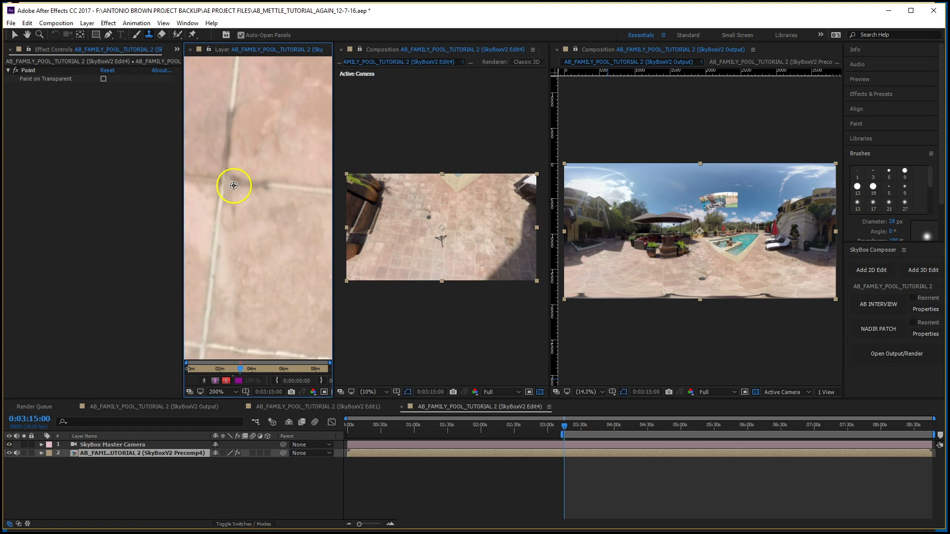
pyautogui.hotkey('shift', '/')
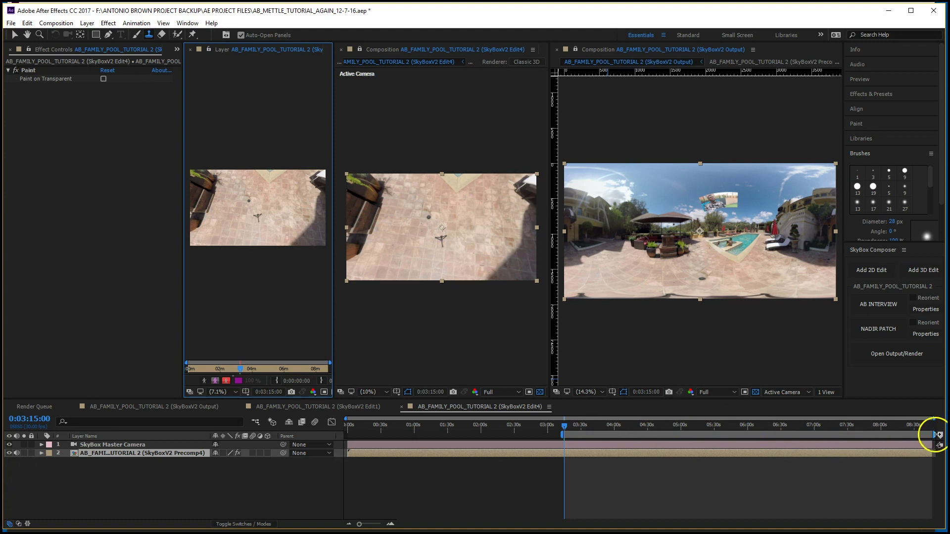
pyautogui.moveTo(937, 435); pyautogui.dragTo(585, 432)
# Step: Check the cloned floor at 0:03:19:16, 0:03:23:29, 0:03:27:03 and 0:03:17:09
pyautogui.click(569, 428)
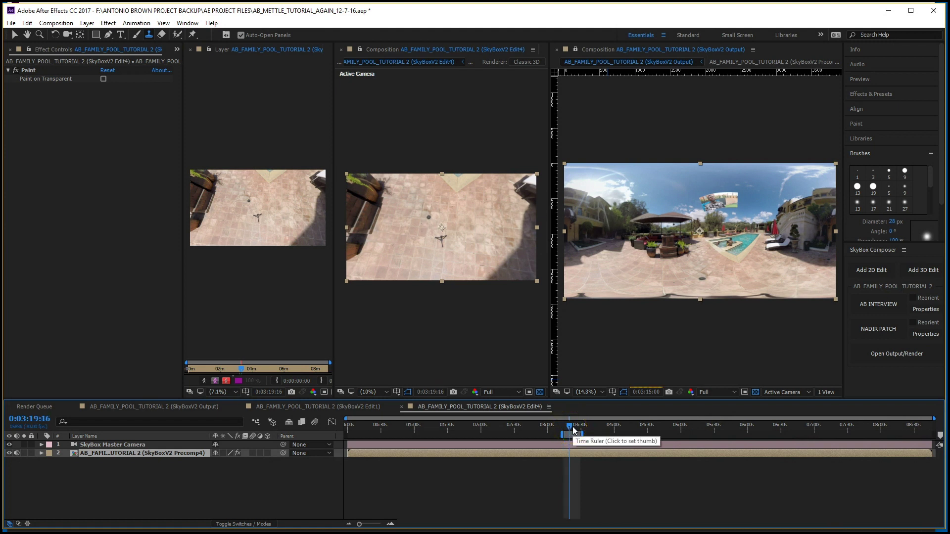
pyautogui.click(575, 426)
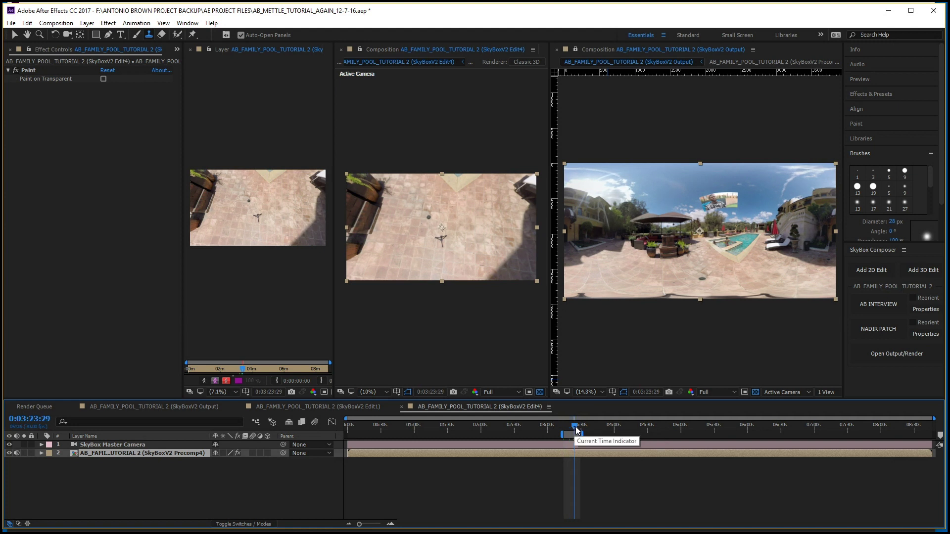
pyautogui.click(577, 427)
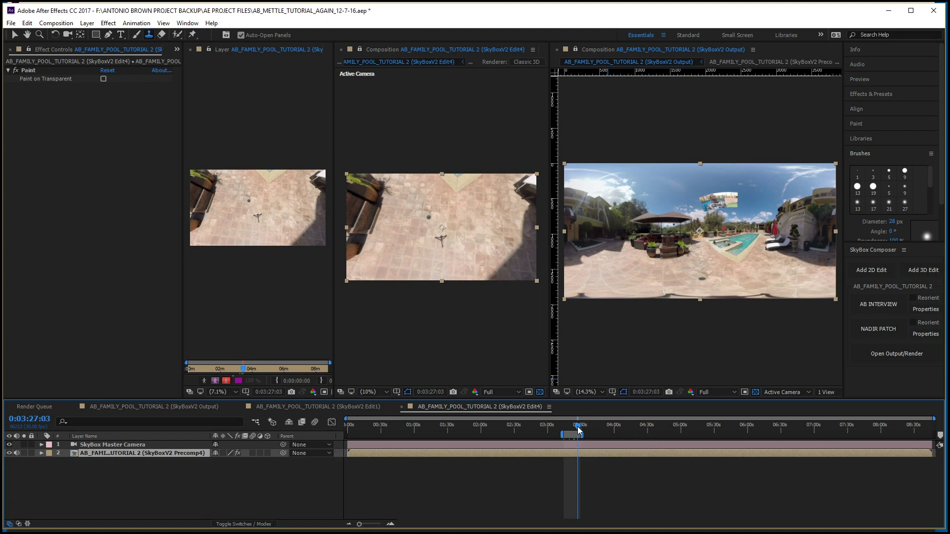
pyautogui.click(568, 432)
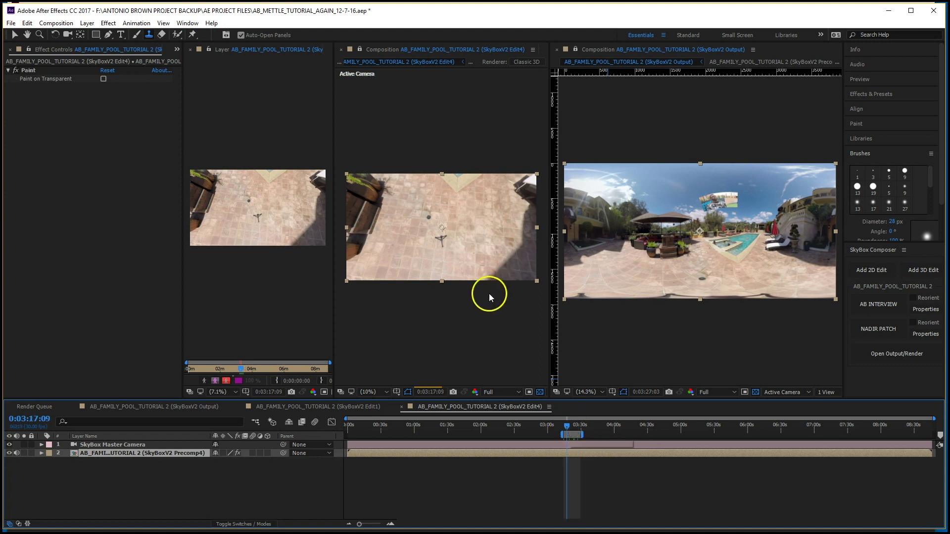
# Step: Close the Layer and Output viewers and widen the Edit4 composition viewer
pyautogui.press('c')
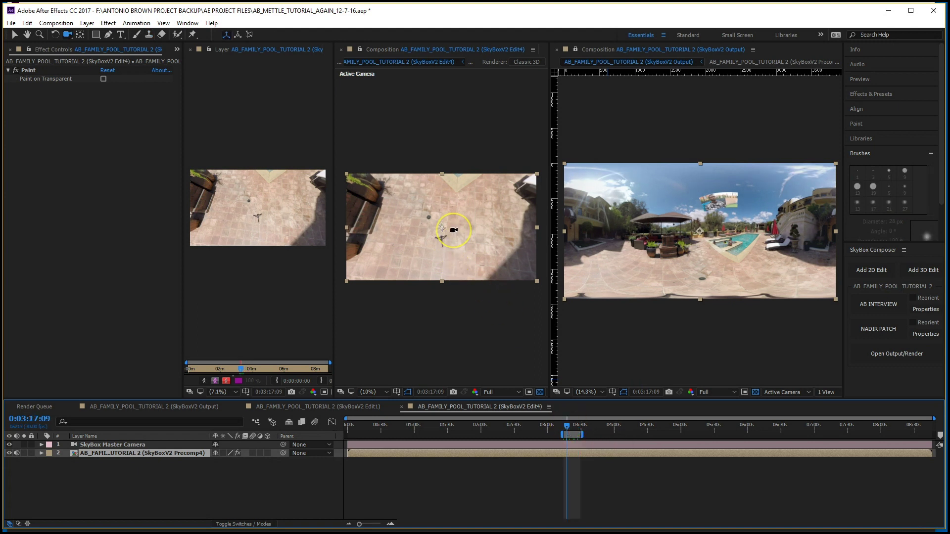
pyautogui.moveTo(455, 230); pyautogui.dragTo(456, 247)
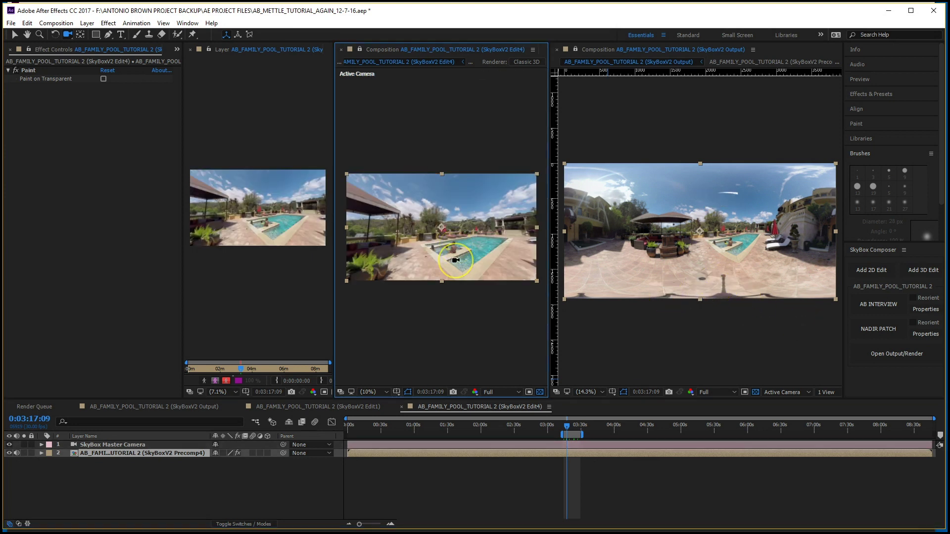
pyautogui.hotkey('ctrl', 'z')
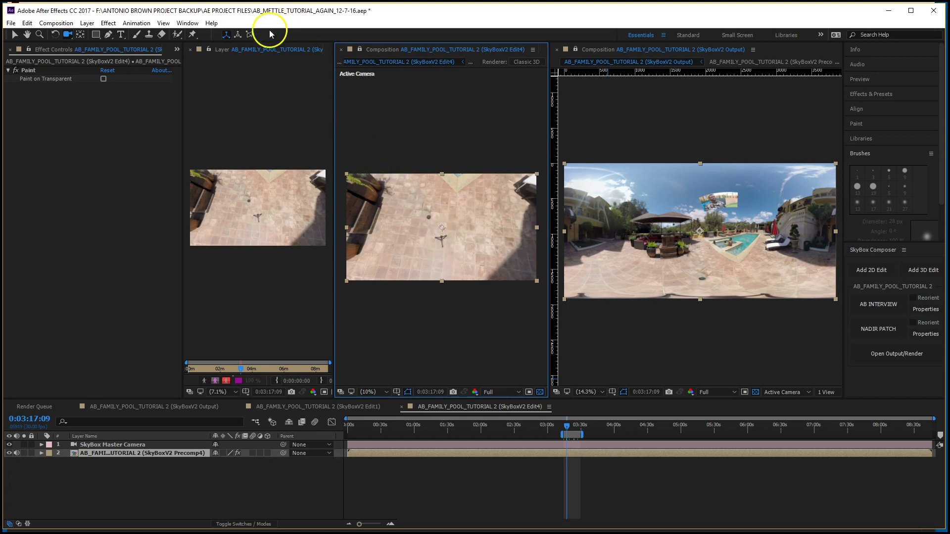
pyautogui.click(191, 50)
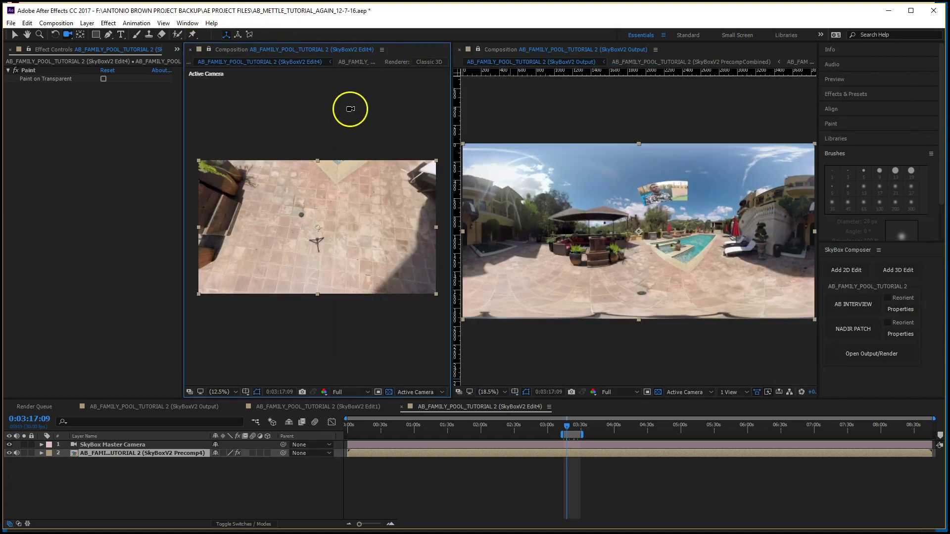
pyautogui.click(460, 49)
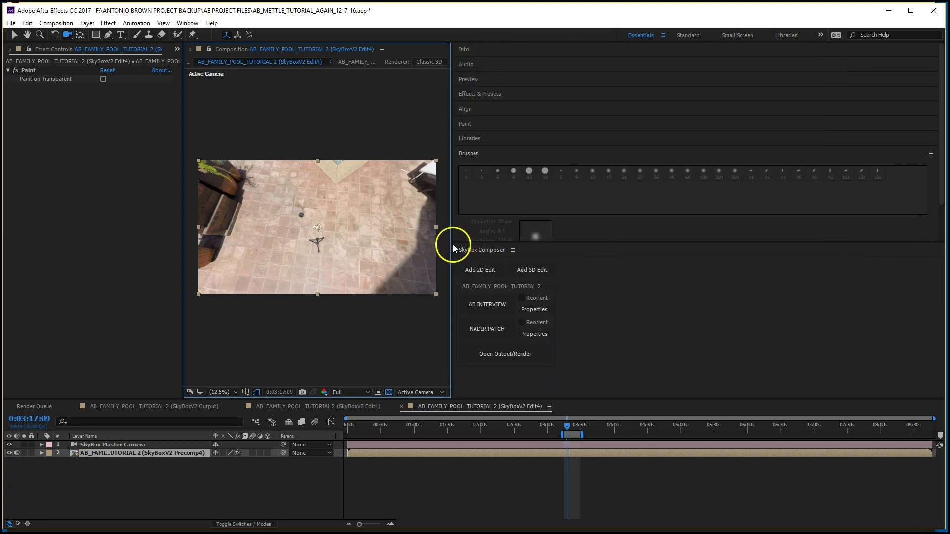
pyautogui.moveTo(453, 248); pyautogui.dragTo(674, 250)
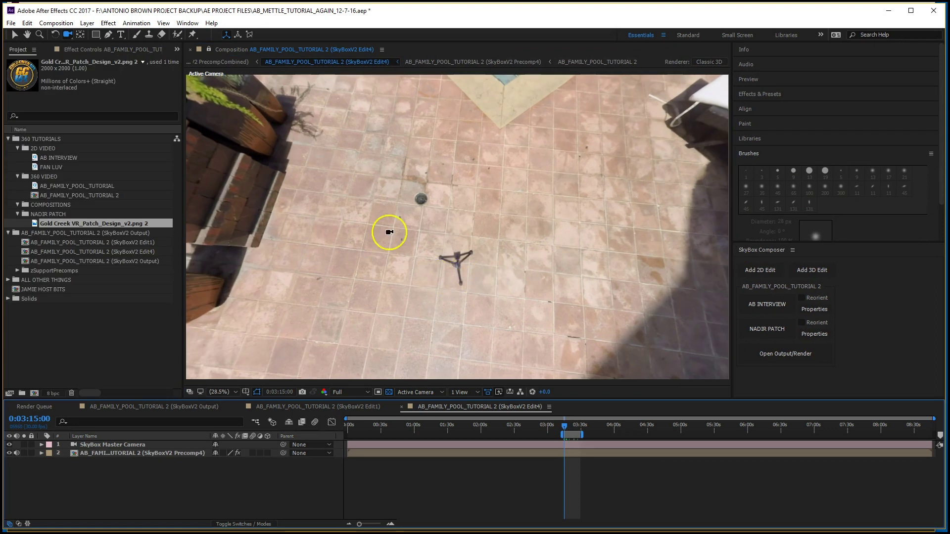
# Step: Add the Gold Creek VR patch image to the composition at 36% scale
pyautogui.moveTo(66, 221); pyautogui.dragTo(538, 444)
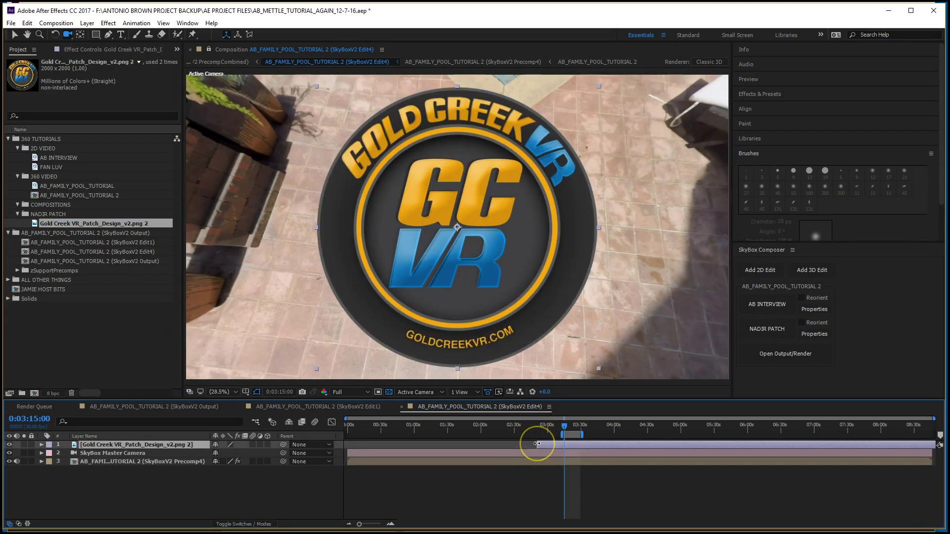
pyautogui.press('s')
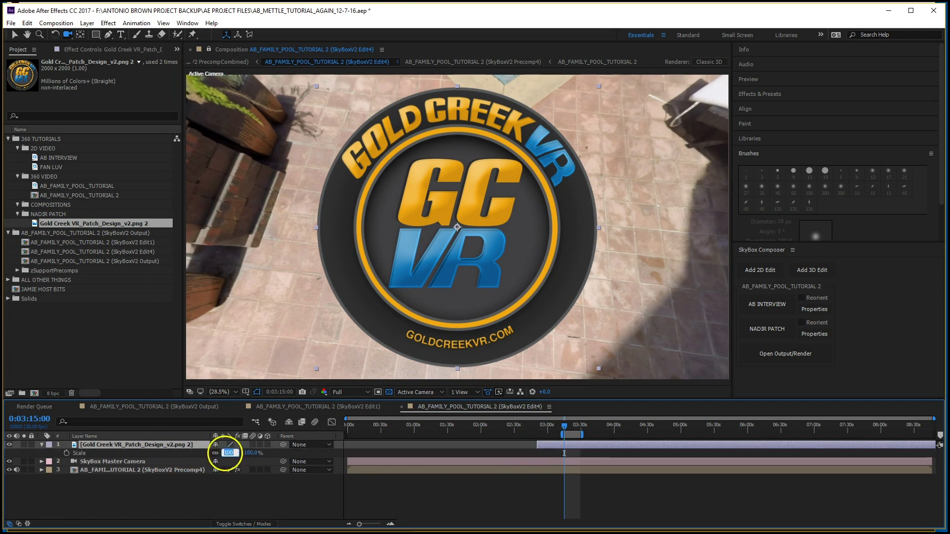
pyautogui.click(225, 452)
pyautogui.write('36')
pyautogui.press('Return')
# Step: Position the patch over the tripod at 22% opacity, then restore it to 100%
pyautogui.press('t')
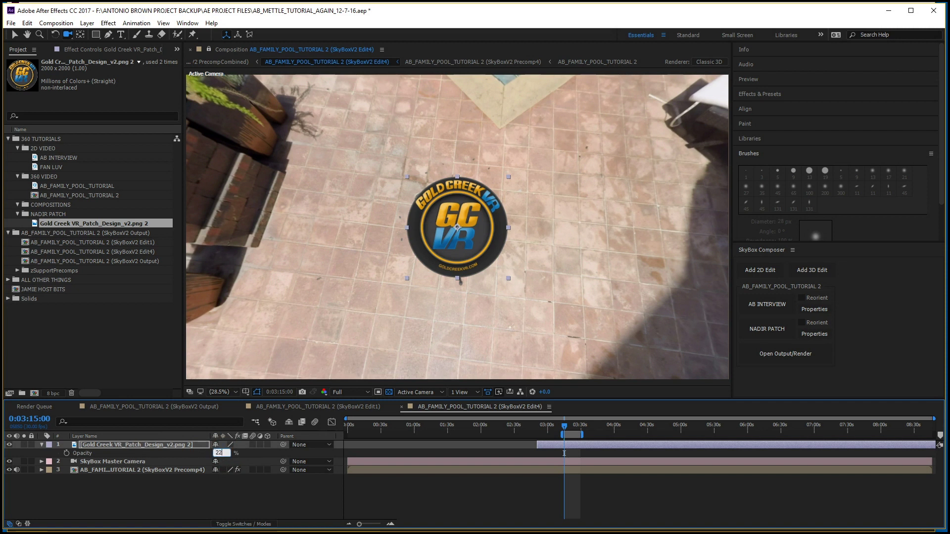
pyautogui.press('Return')
pyautogui.press('v')
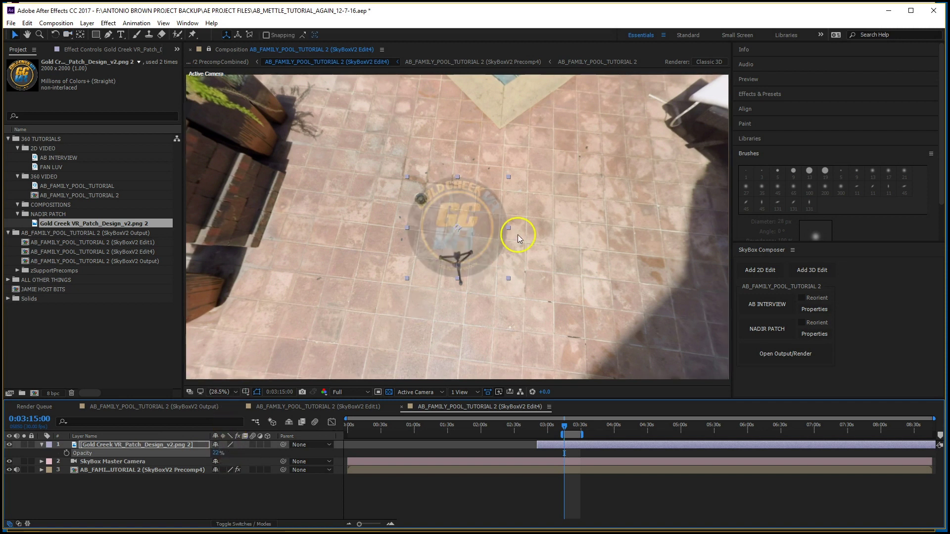
pyautogui.moveTo(485, 226); pyautogui.dragTo(482, 262)
pyautogui.press('F2')
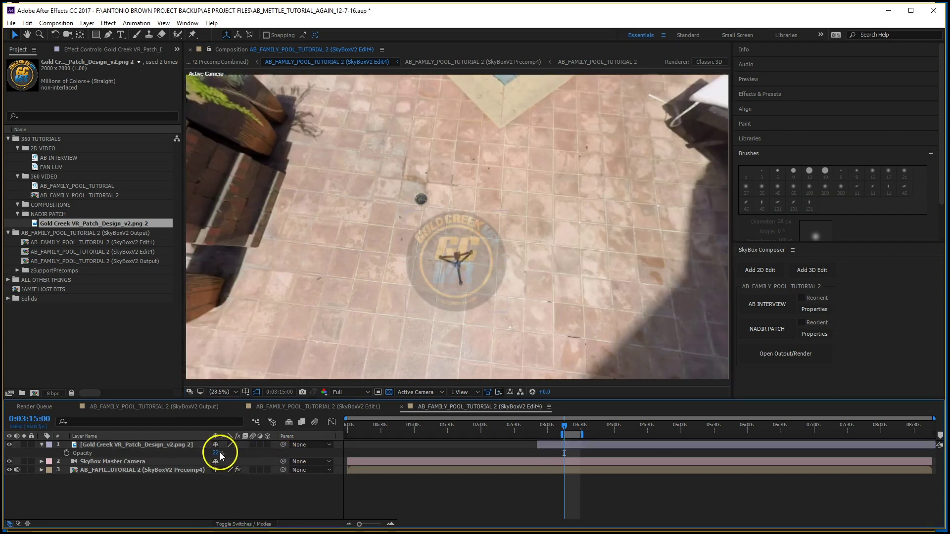
pyautogui.click(216, 453)
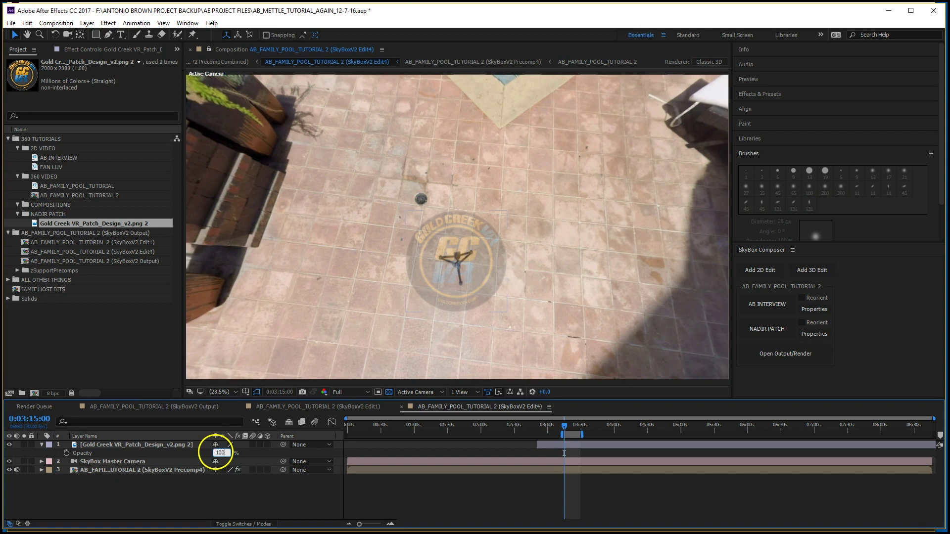
pyautogui.write('100')
pyautogui.press('Return')
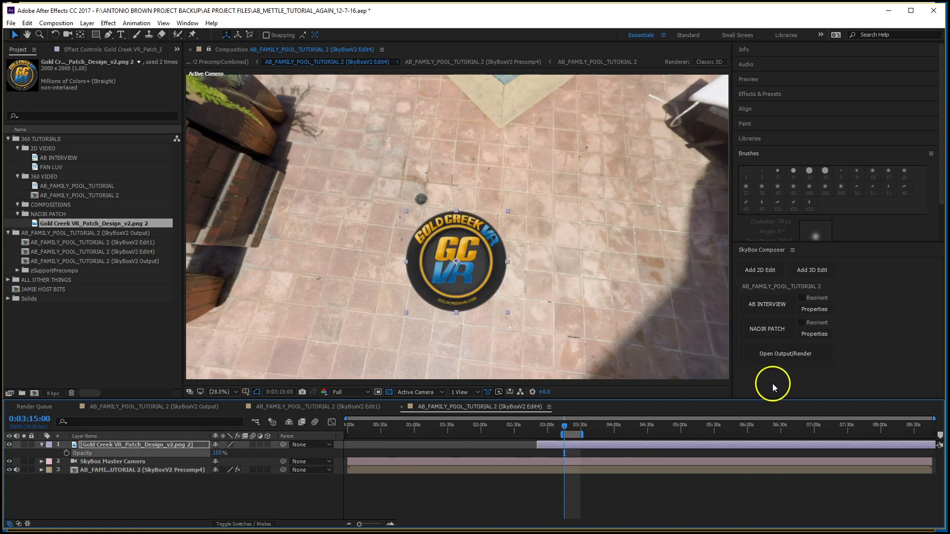
pyautogui.click(795, 354)
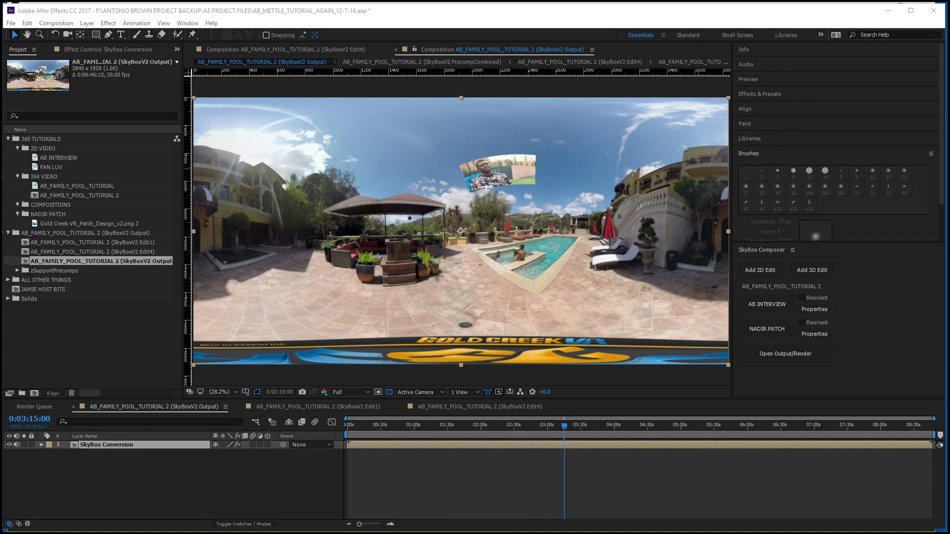
pyautogui.moveTo(568, 127); pyautogui.dragTo(131, 97)
pyautogui.moveTo(189, 207); pyautogui.dragTo(224, 201)
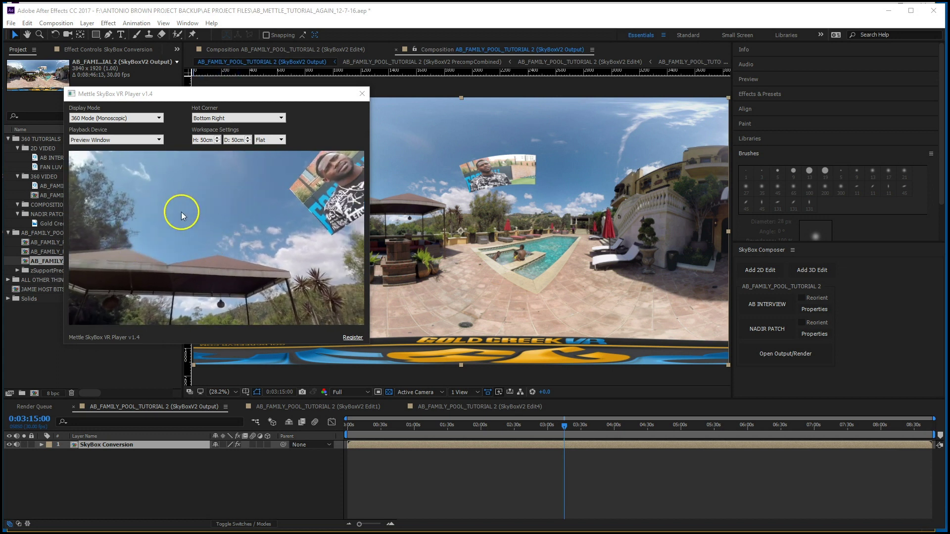
pyautogui.moveTo(181, 212); pyautogui.dragTo(251, 239)
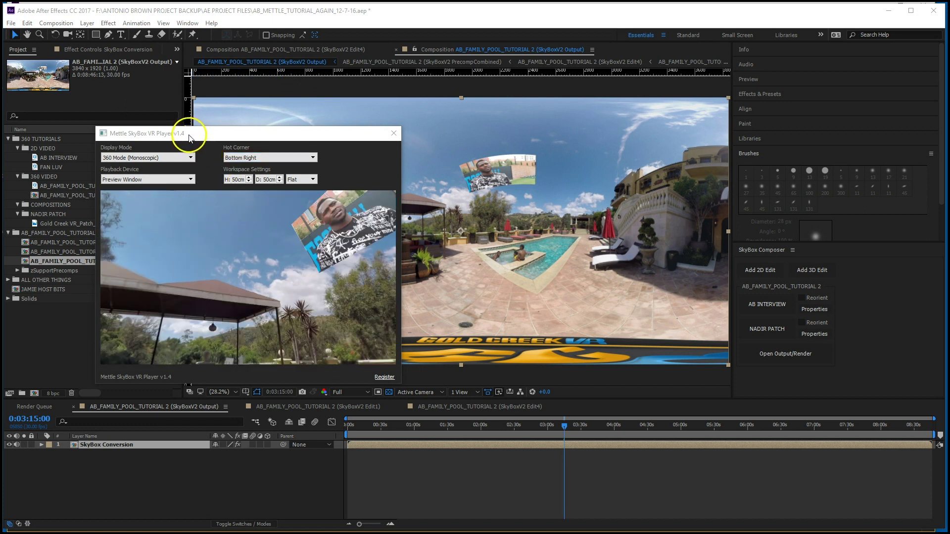
pyautogui.moveTo(191, 132); pyautogui.dragTo(949, 144)
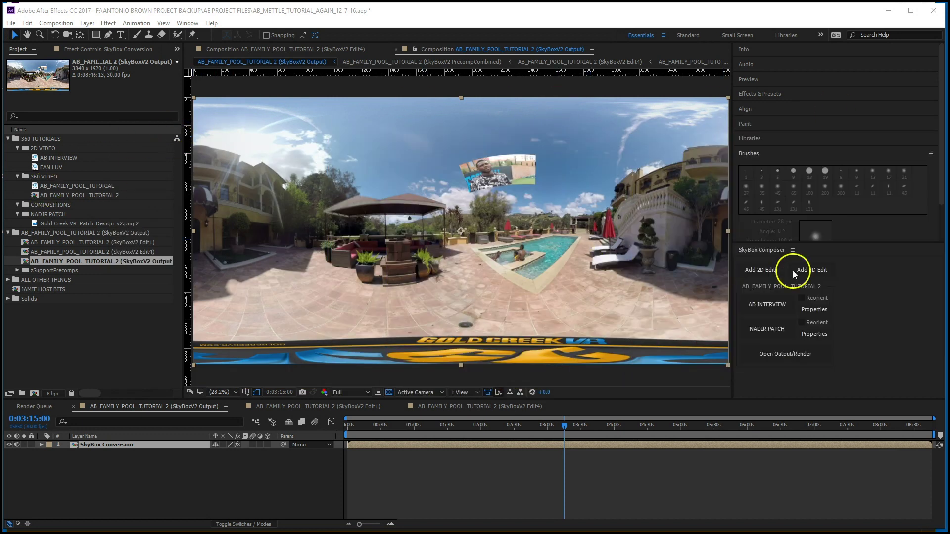
# Step: Add a new SkyBox 3D edit with a composition width of 3840
pyautogui.click(815, 272)
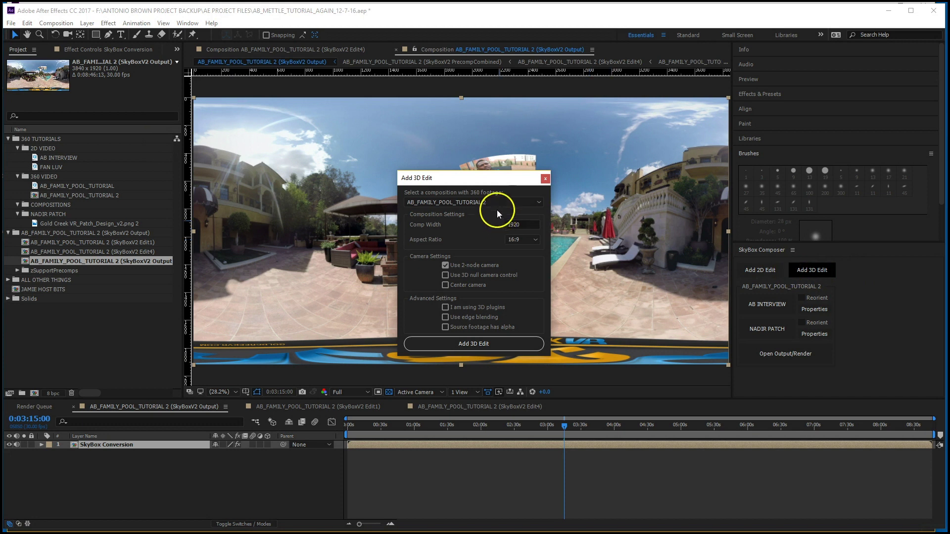
pyautogui.moveTo(522, 225); pyautogui.dragTo(441, 225)
pyautogui.write('3840')
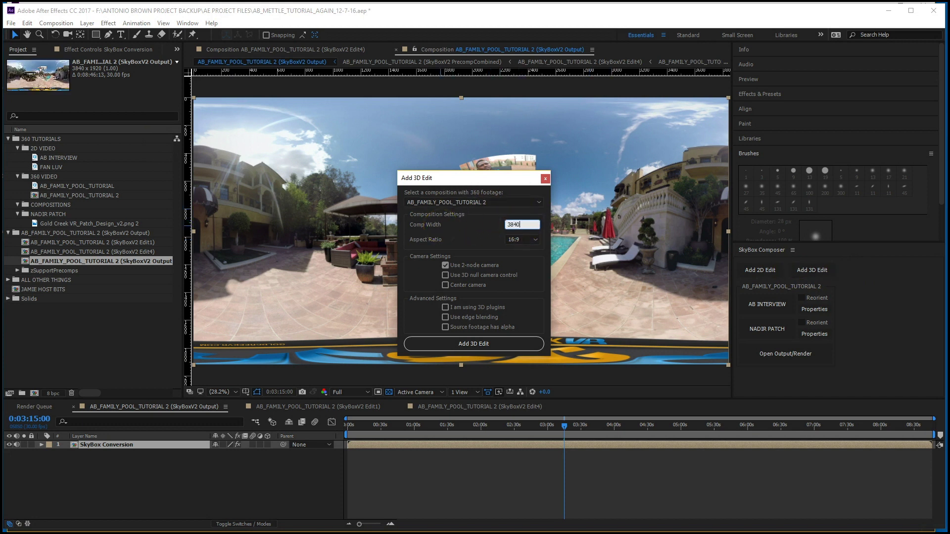
pyautogui.click(515, 346)
pyautogui.moveTo(460, 254); pyautogui.dragTo(464, 268)
# Step: Rename the new edit to FAN LUV and save it
pyautogui.click(815, 357)
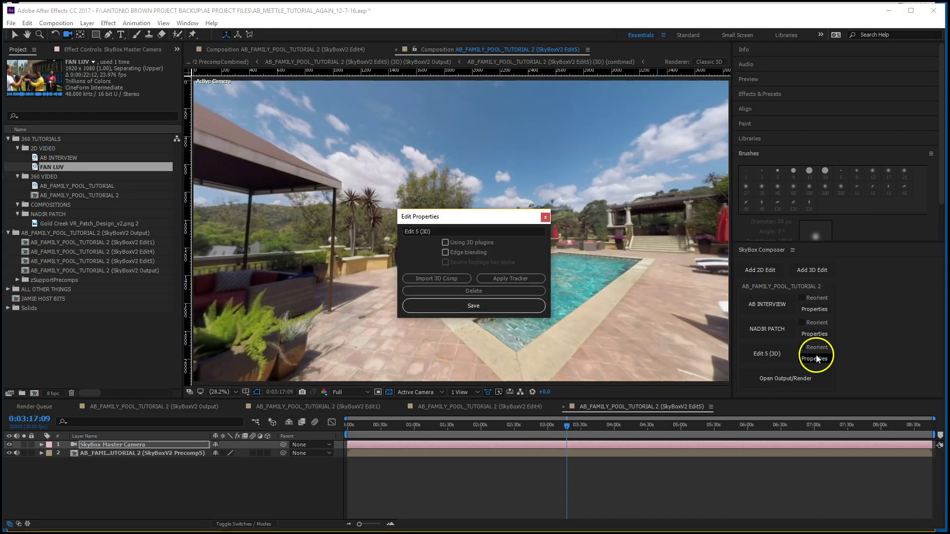
pyautogui.write('FA')
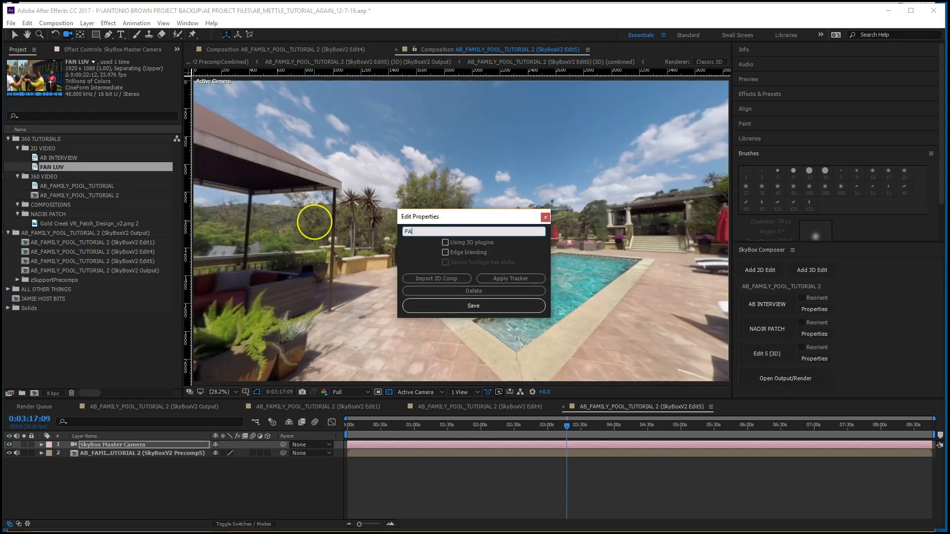
pyautogui.write('N LUV')
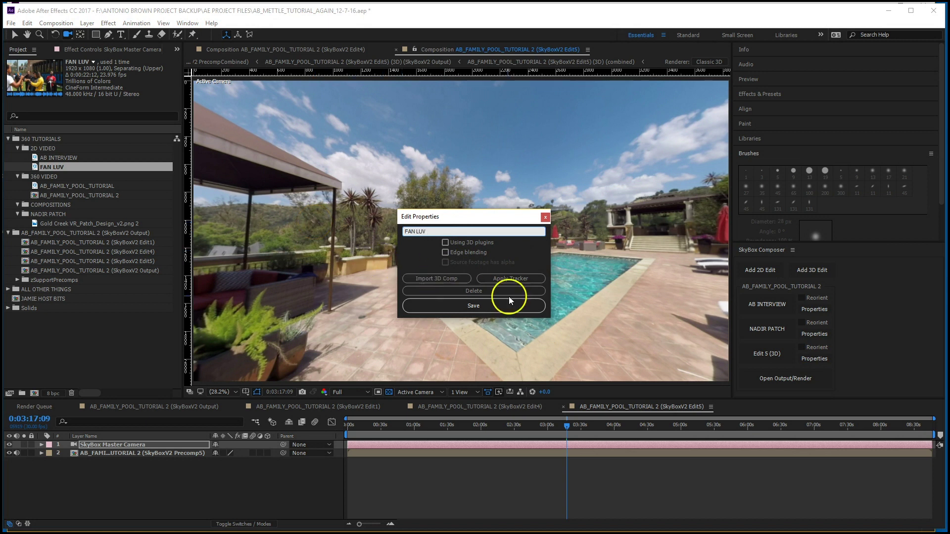
pyautogui.click(499, 307)
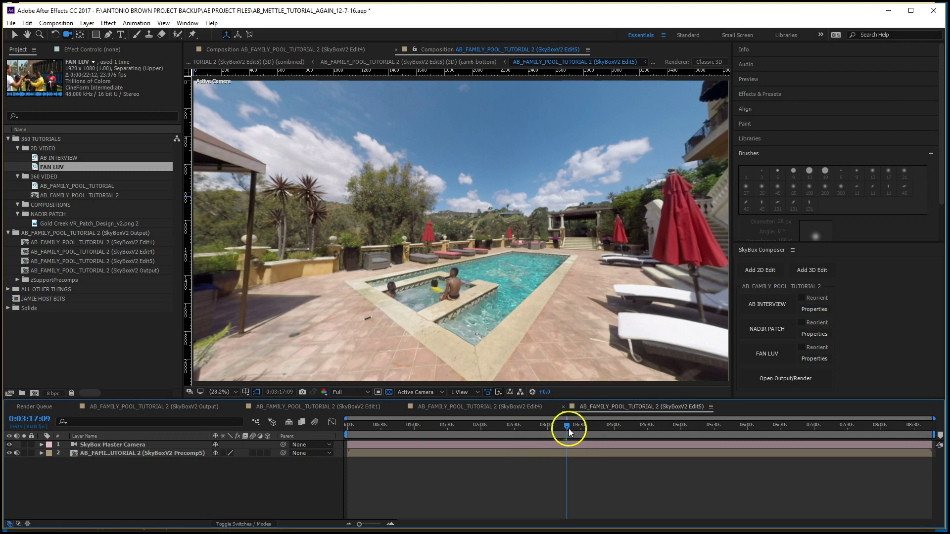
# Step: At 0:03:15, drop the FAN LUV clip into the Edit5 composition
pyautogui.moveTo(569, 428); pyautogui.dragTo(562, 427)
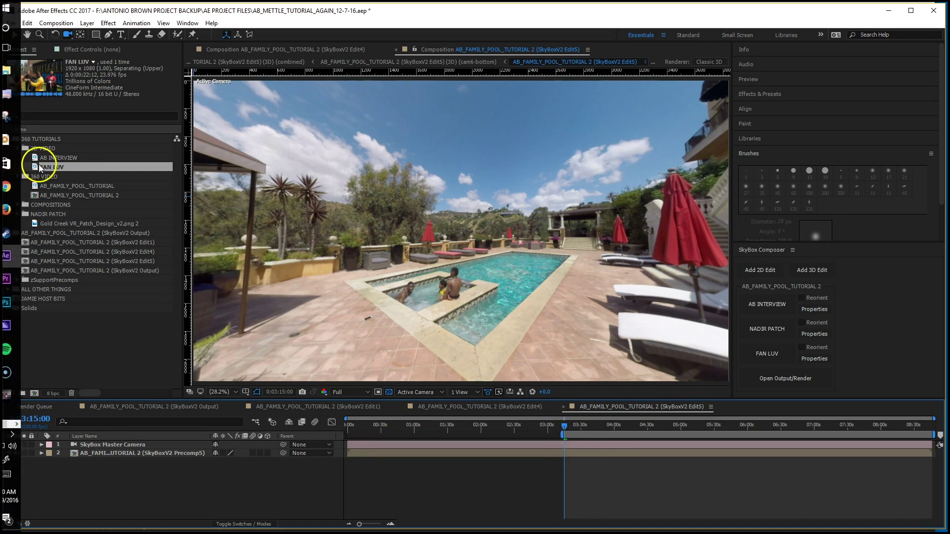
pyautogui.moveTo(43, 167); pyautogui.dragTo(572, 446)
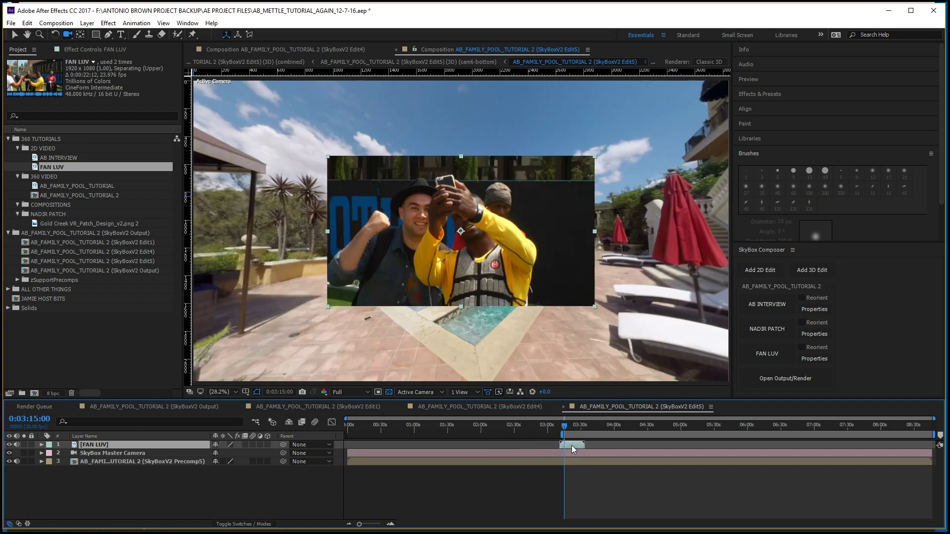
pyautogui.moveTo(460, 361); pyautogui.dragTo(489, 367)
# Step: Make the FAN LUV layer 3D and move it up into the sky
pyautogui.click(267, 445)
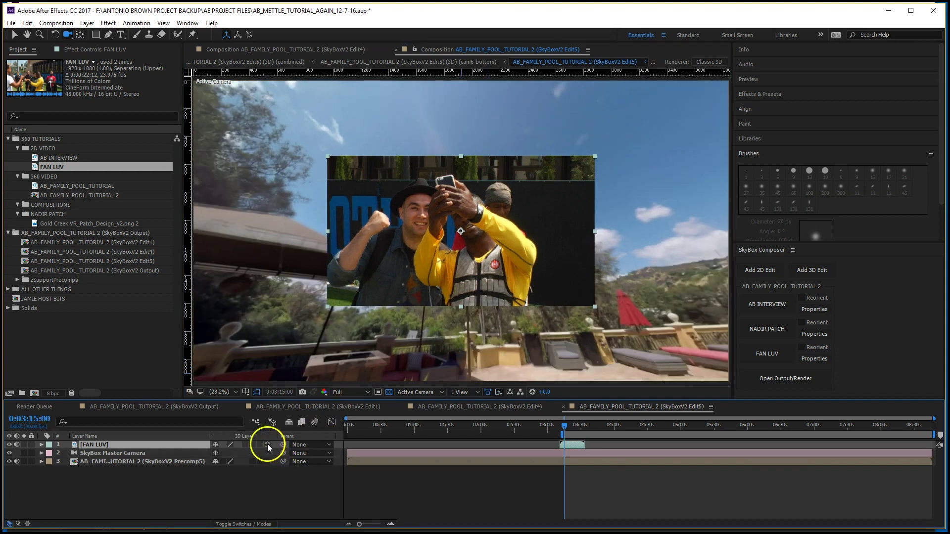
pyautogui.moveTo(492, 340)
pyautogui.mouseDown()
pyautogui.moveTo(477, 322)
pyautogui.moveTo(493, 329)
pyautogui.mouseUp()
pyautogui.press('v')
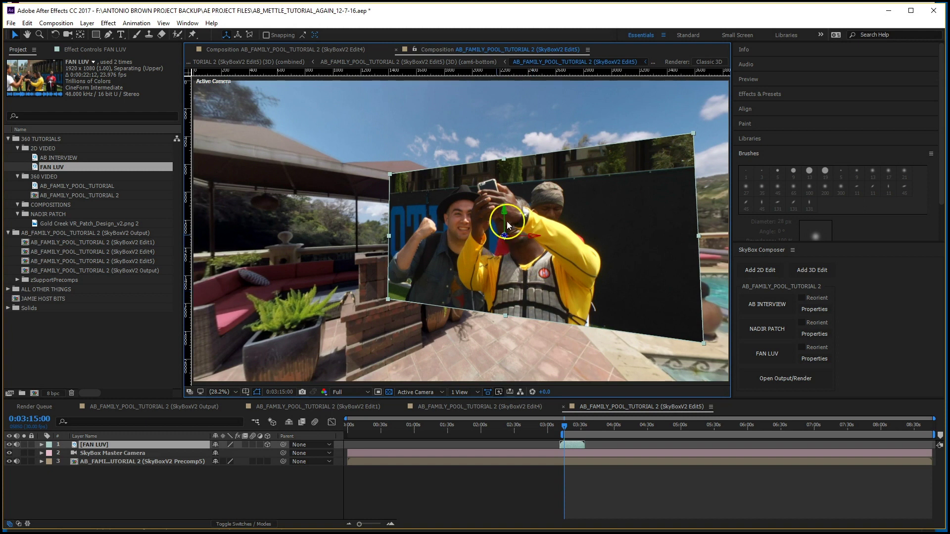
pyautogui.moveTo(505, 220); pyautogui.dragTo(503, 133)
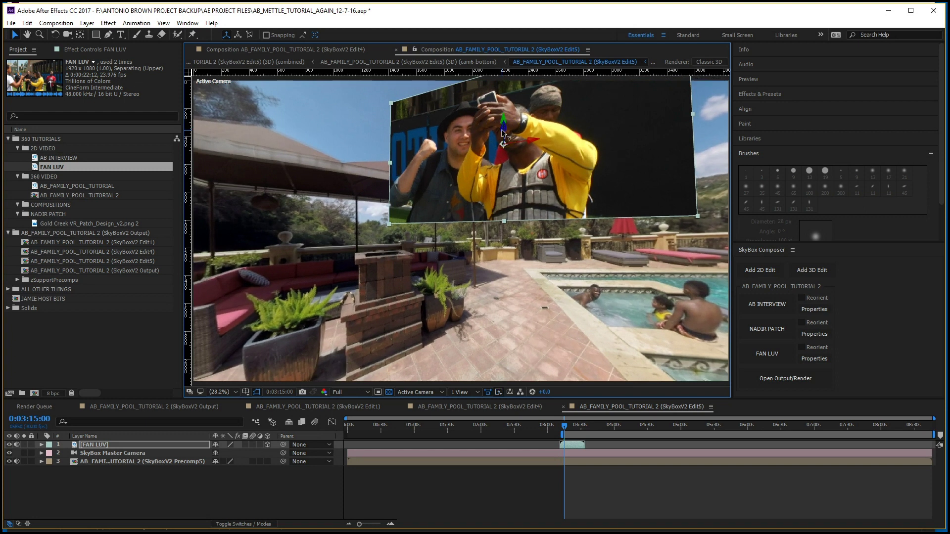
pyautogui.moveTo(490, 148)
pyautogui.mouseDown()
pyautogui.moveTo(502, 149)
pyautogui.moveTo(460, 153)
pyautogui.moveTo(475, 159)
pyautogui.moveTo(474, 147)
pyautogui.mouseUp()
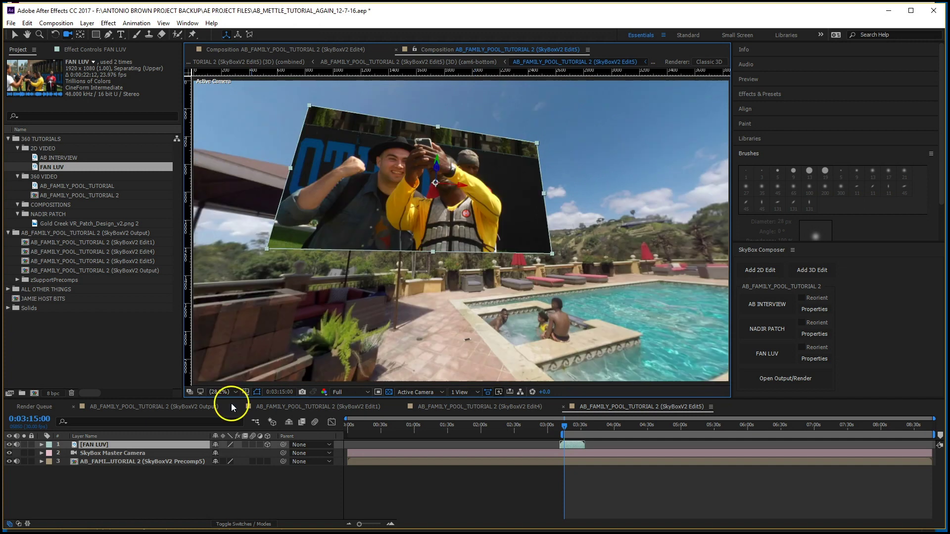
# Step: Rotate the clip to 32° X, −21° Y, 11° Z and place it farther back above the pergola
pyautogui.click(41, 445)
pyautogui.click(50, 452)
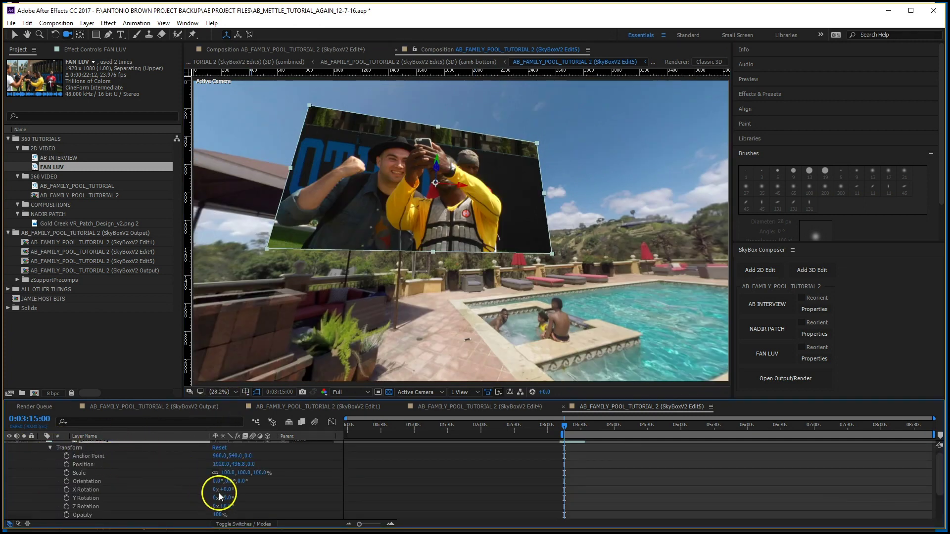
pyautogui.moveTo(226, 501)
pyautogui.mouseDown()
pyautogui.moveTo(237, 501)
pyautogui.moveTo(224, 501)
pyautogui.mouseUp()
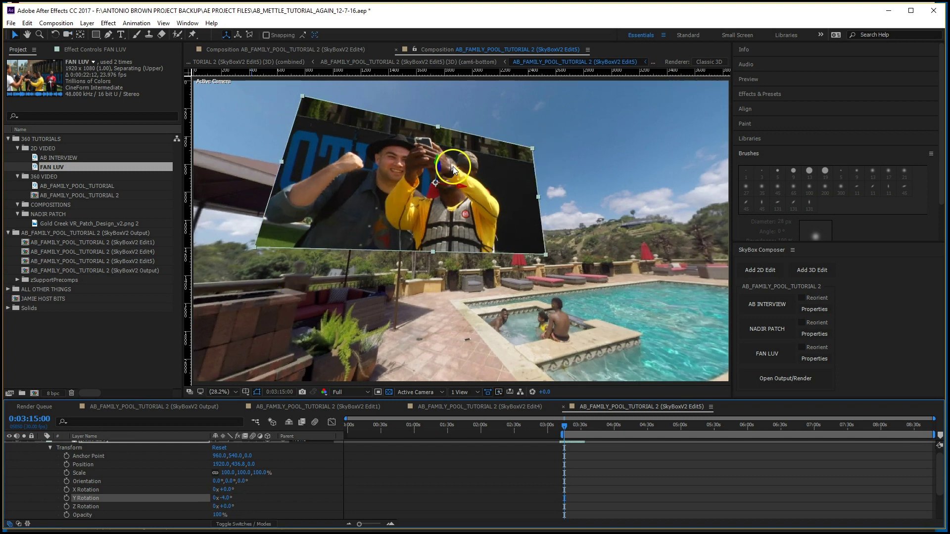
pyautogui.moveTo(439, 173); pyautogui.dragTo(407, 277)
pyautogui.moveTo(223, 490); pyautogui.dragTo(226, 508)
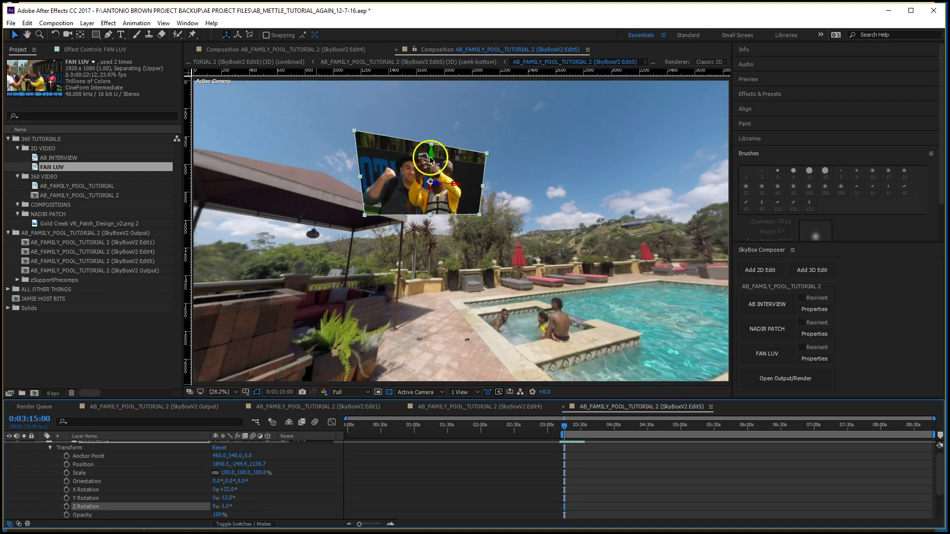
pyautogui.moveTo(430, 159)
pyautogui.mouseDown()
pyautogui.moveTo(424, 110)
pyautogui.moveTo(444, 155)
pyautogui.moveTo(382, 154)
pyautogui.moveTo(410, 207)
pyautogui.moveTo(392, 215)
pyautogui.moveTo(435, 218)
pyautogui.moveTo(436, 169)
pyautogui.mouseUp()
pyautogui.press('c')
pyautogui.press('v')
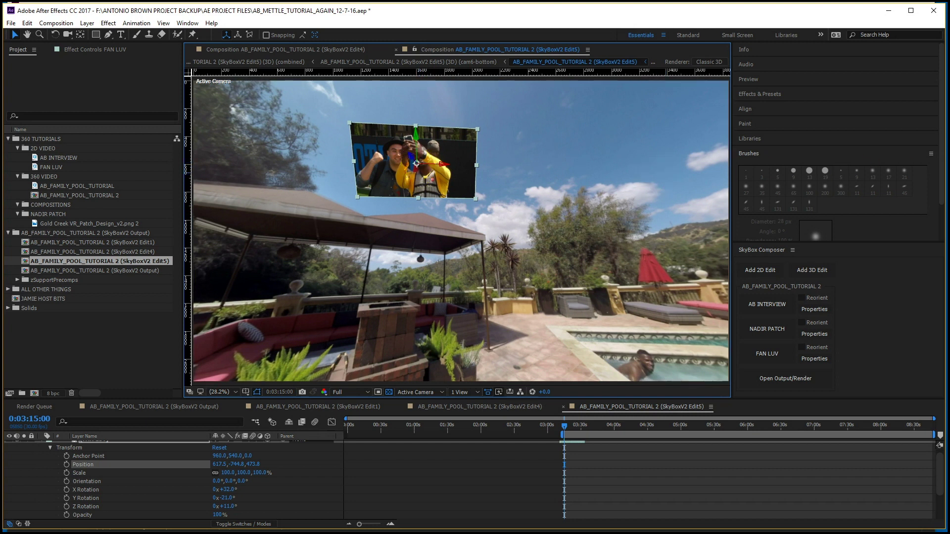
# Step: Preview the SkyBox Output in the VR Player, looking up to see both video windows
pyautogui.click(785, 381)
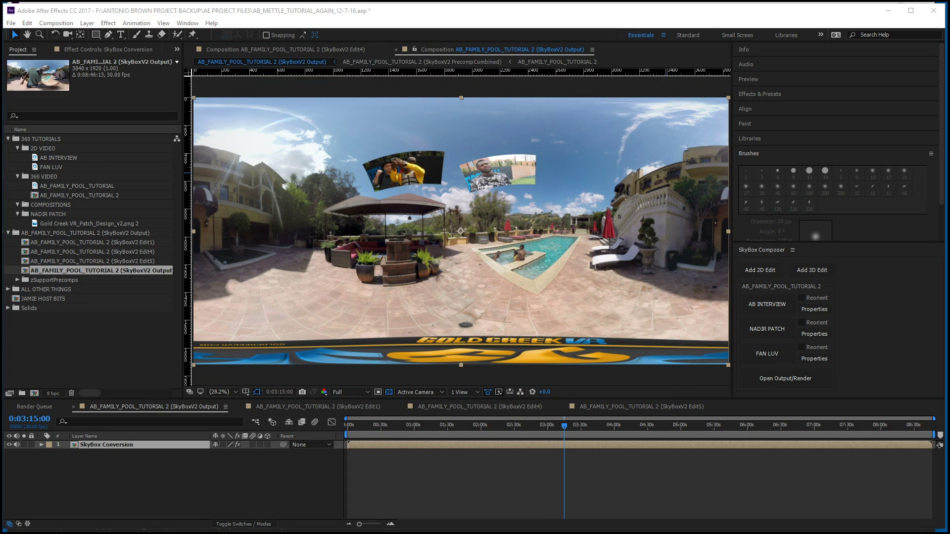
pyautogui.moveTo(515, 153); pyautogui.dragTo(236, 103)
pyautogui.moveTo(262, 245); pyautogui.dragTo(247, 281)
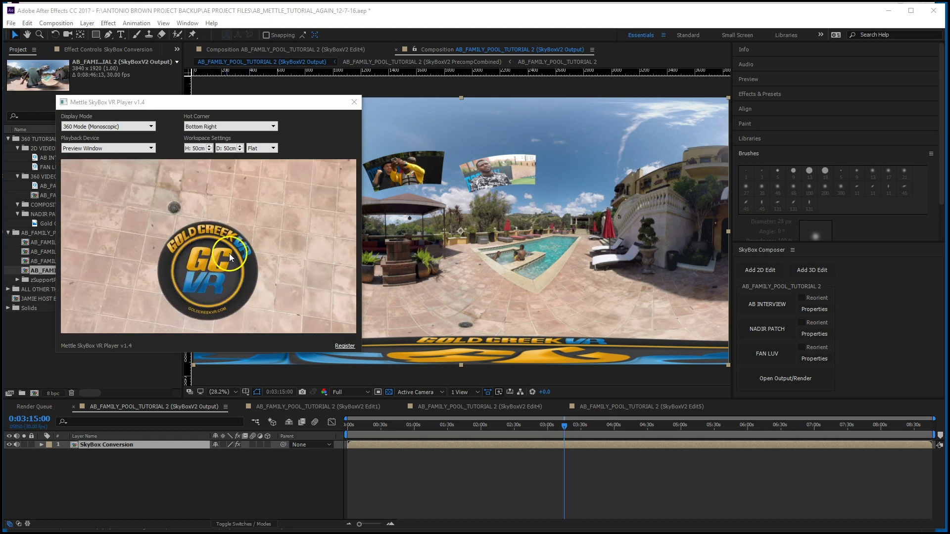
pyautogui.moveTo(230, 254); pyautogui.dragTo(206, 200)
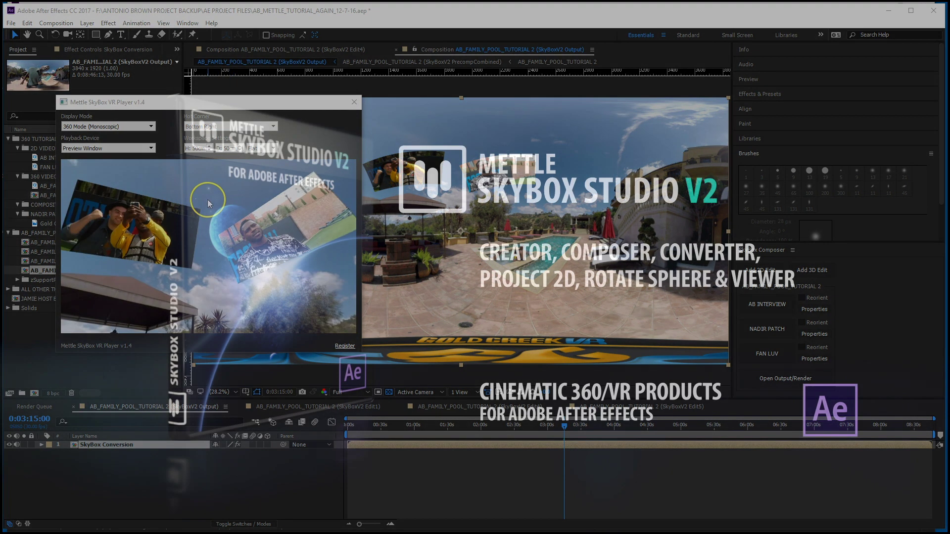